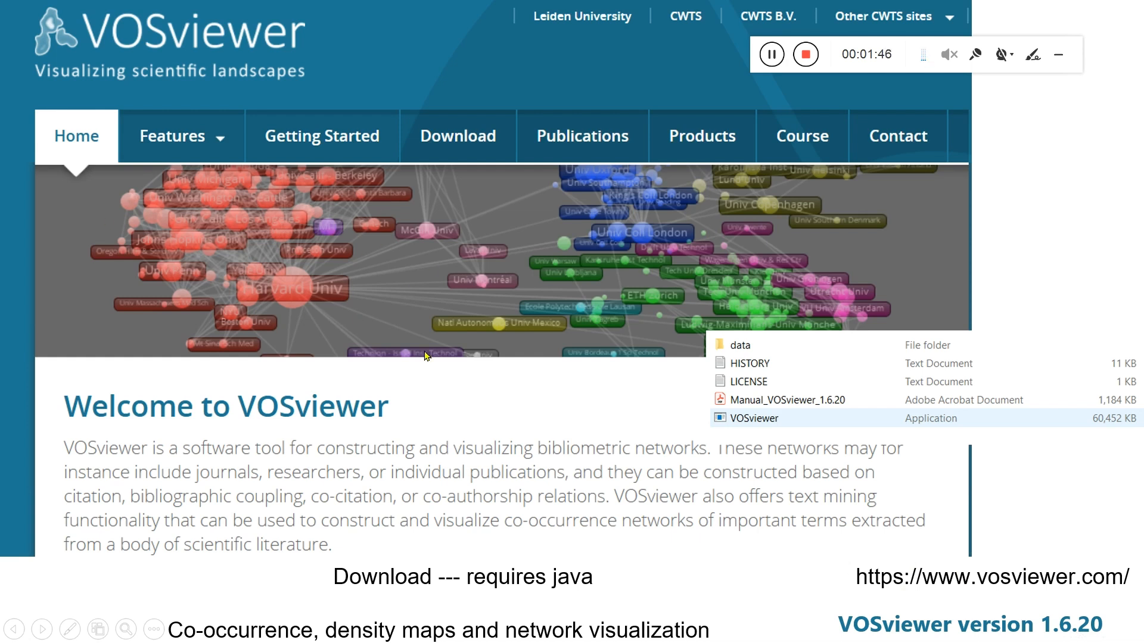
pyautogui.click(493, 269)
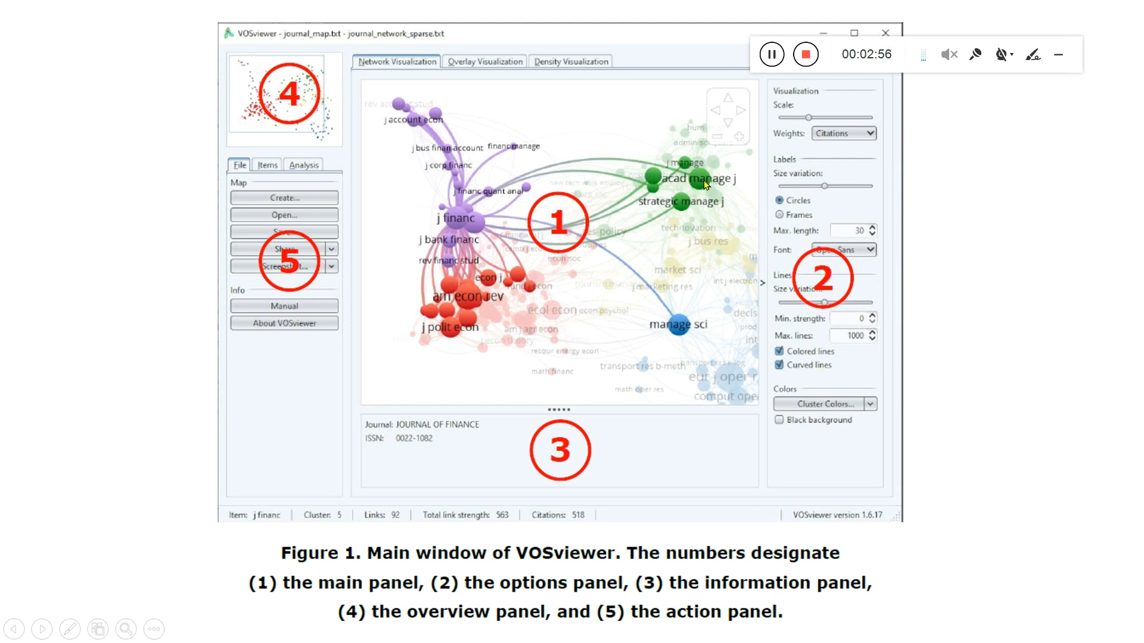
pyautogui.click(704, 248)
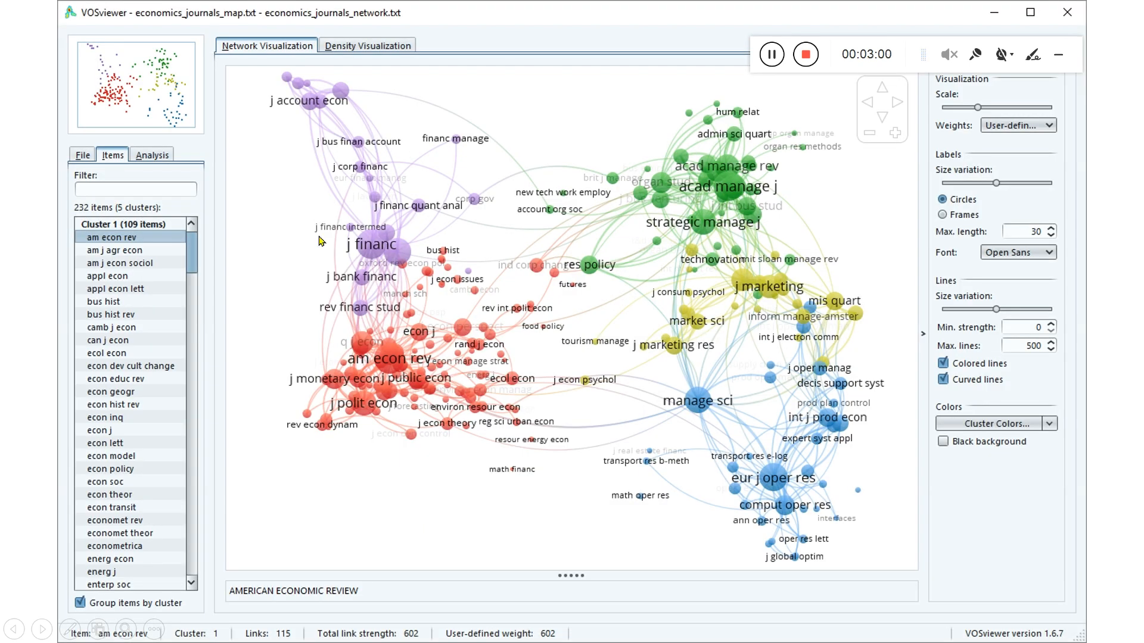
pyautogui.press('Left')
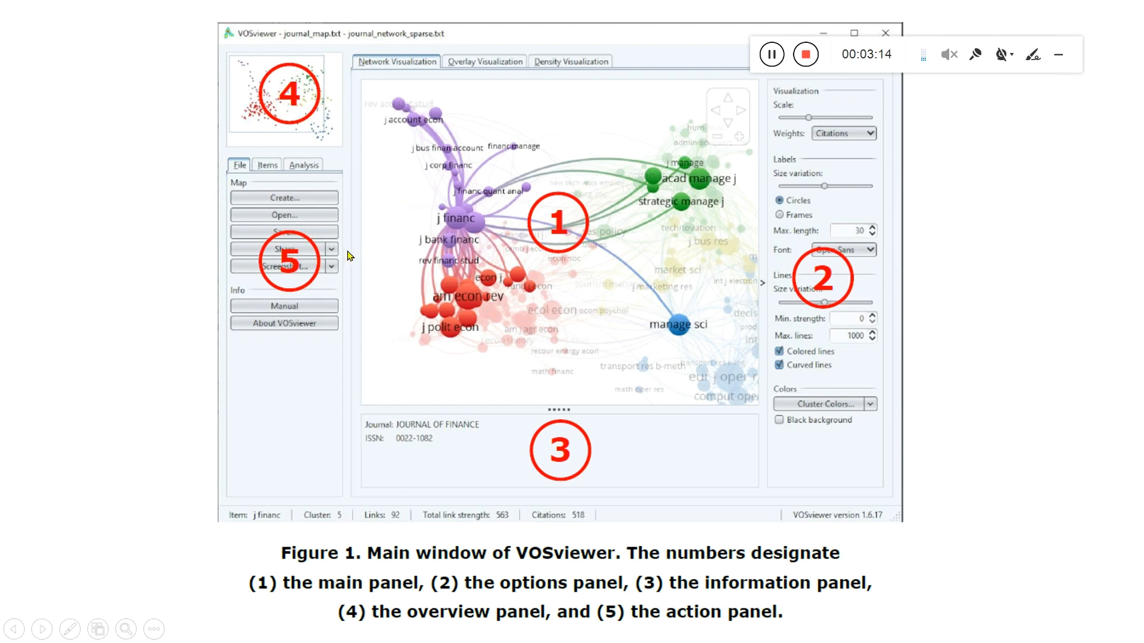
pyautogui.click(697, 333)
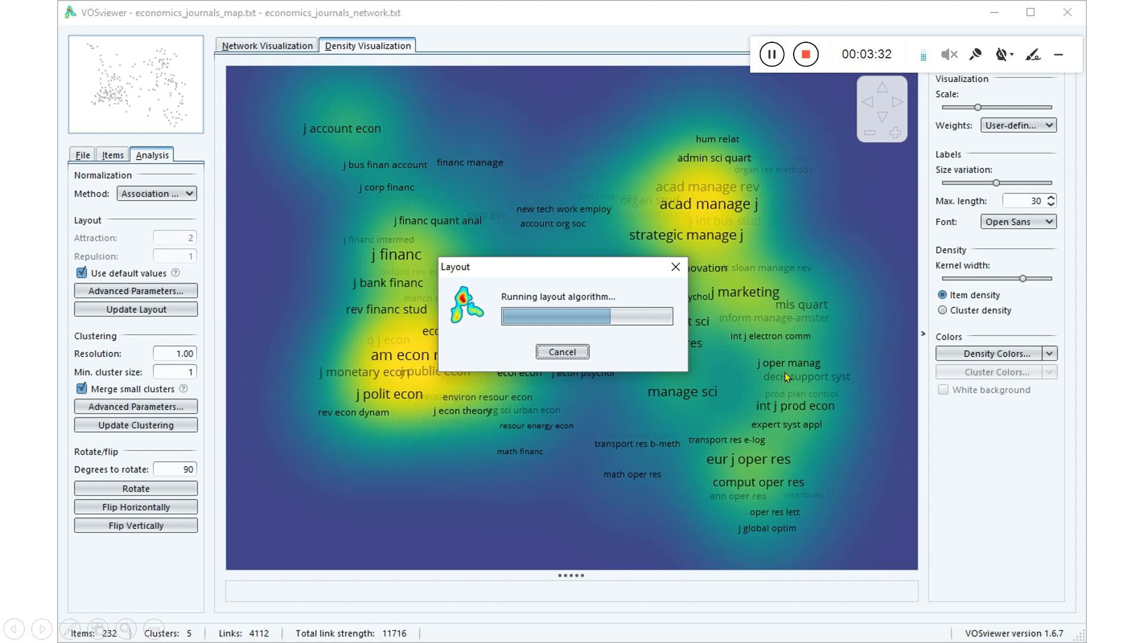
pyautogui.click(819, 423)
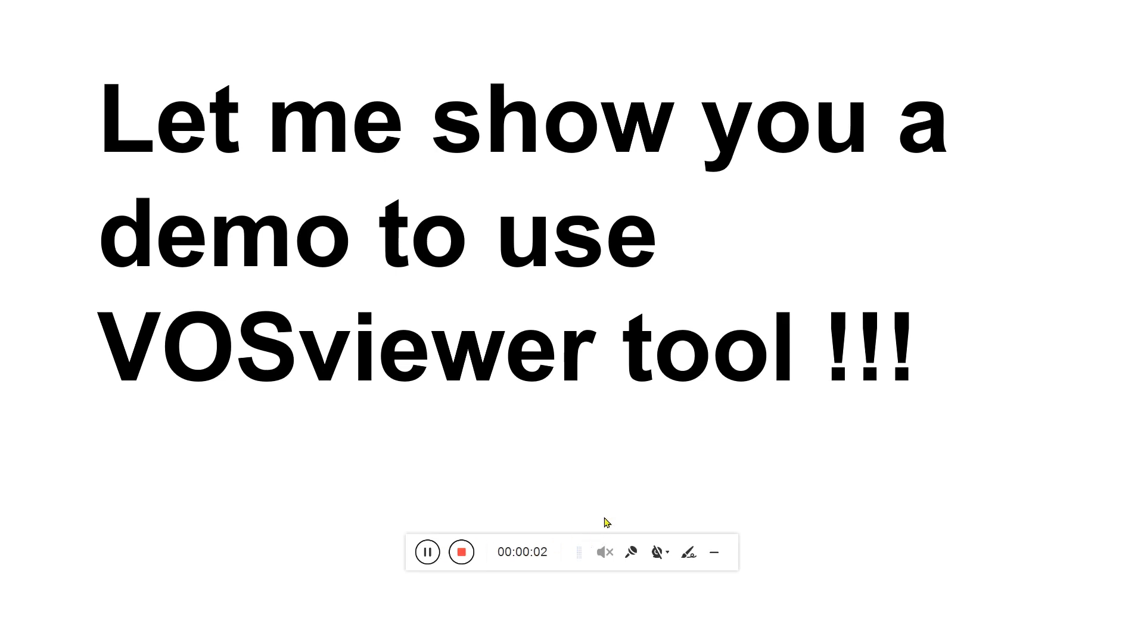
pyautogui.moveTo(568, 538); pyautogui.dragTo(923, 14)
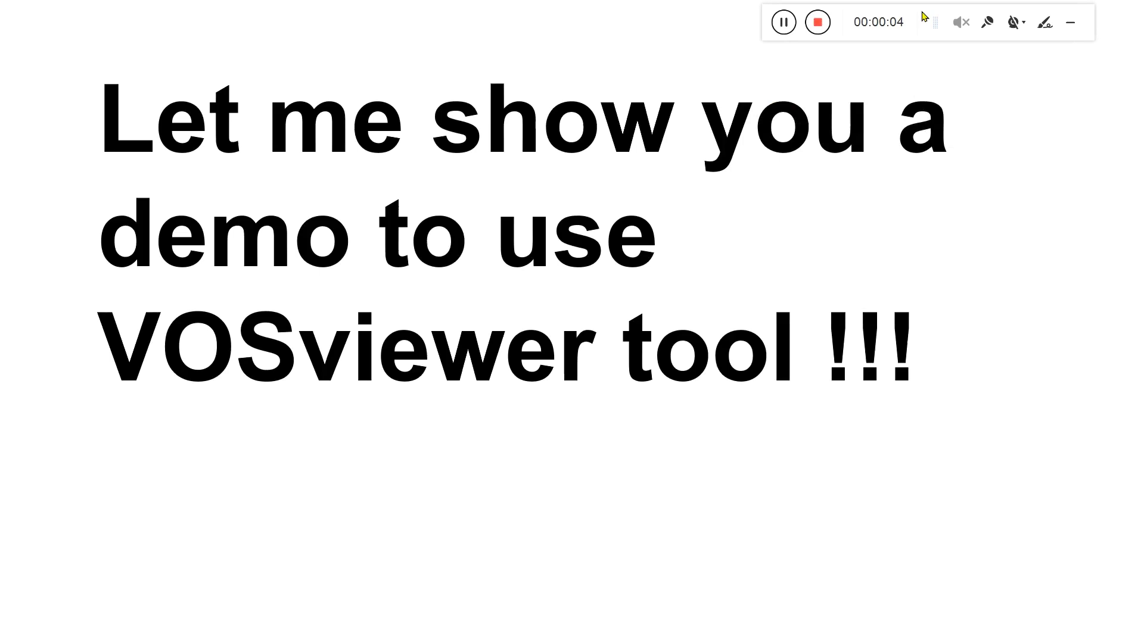
pyautogui.click(638, 529)
pyautogui.click(637, 529)
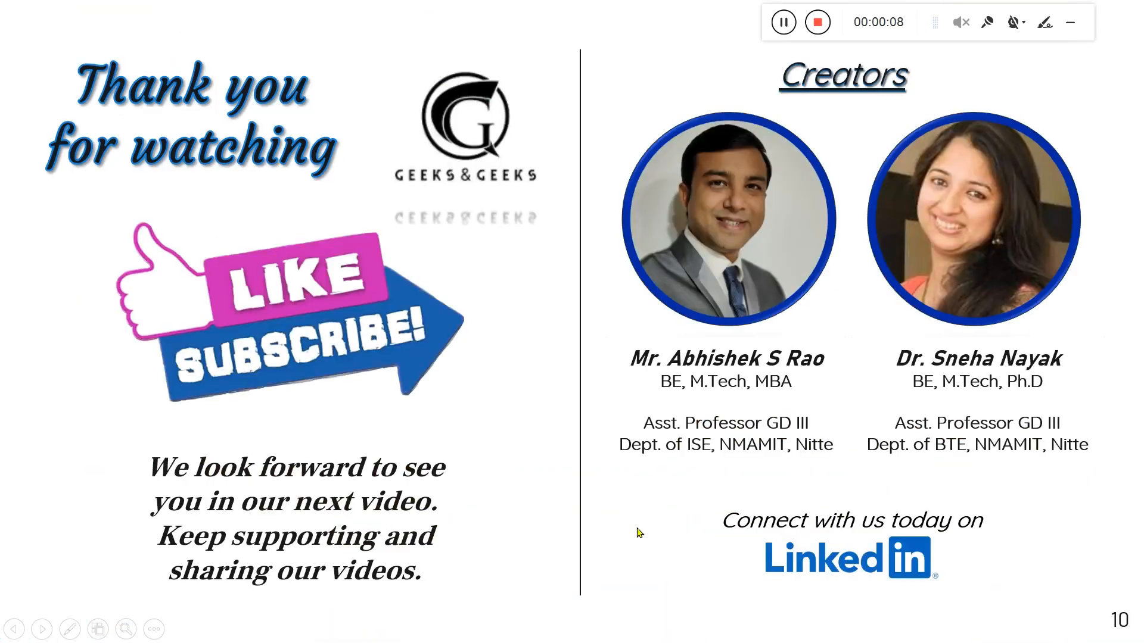
# Step: End the slide show and switch to VOSviewer
pyautogui.press('Escape')
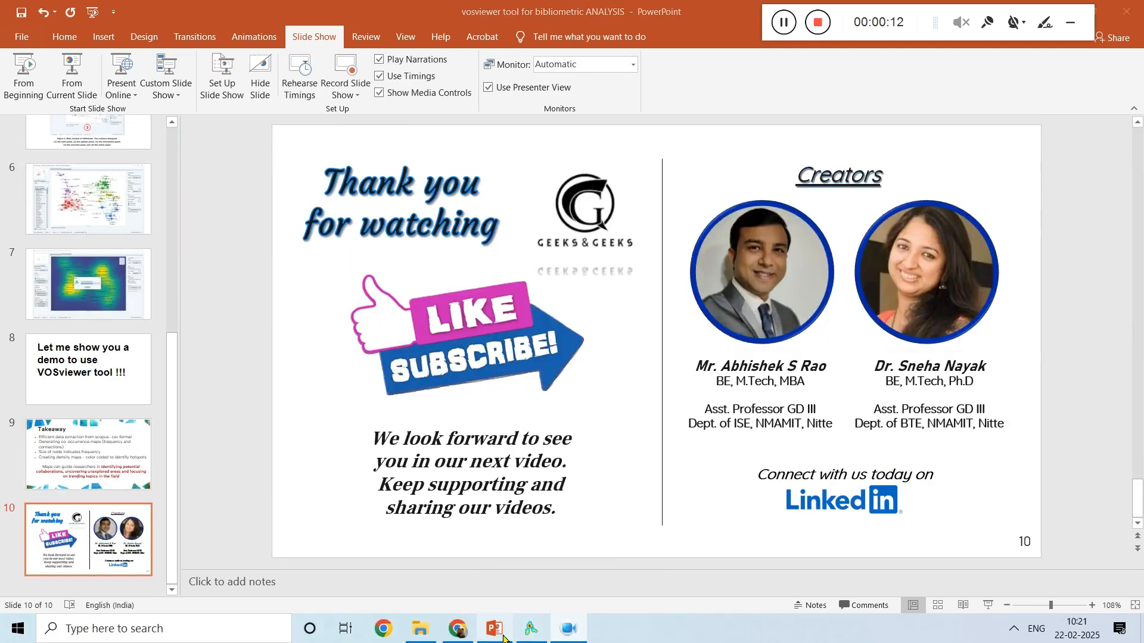
pyautogui.click(531, 635)
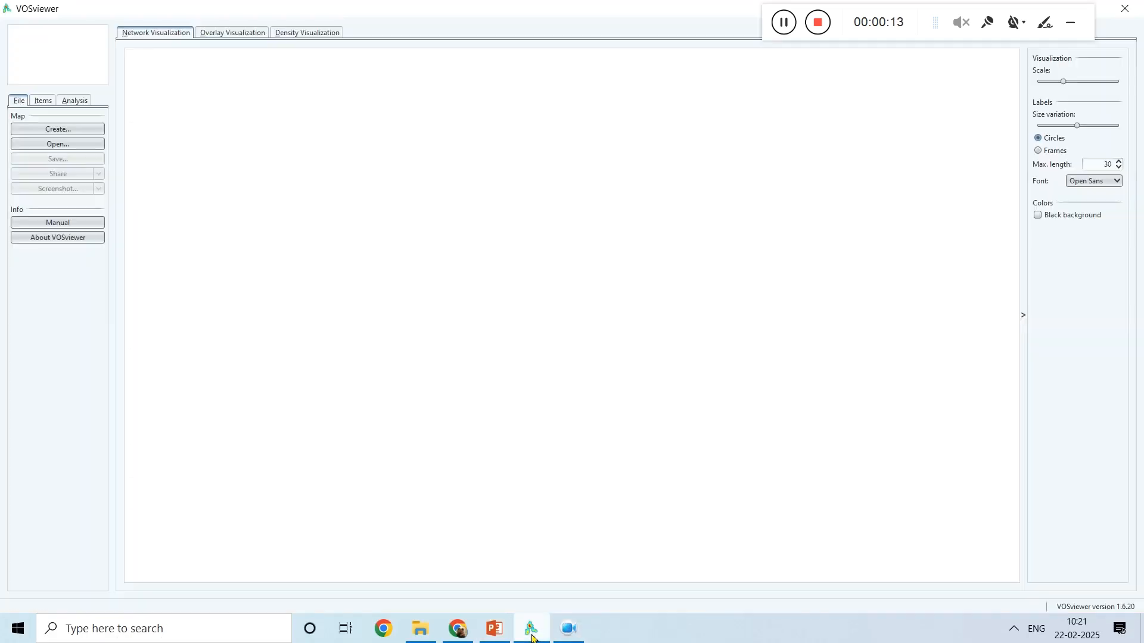
pyautogui.click(569, 631)
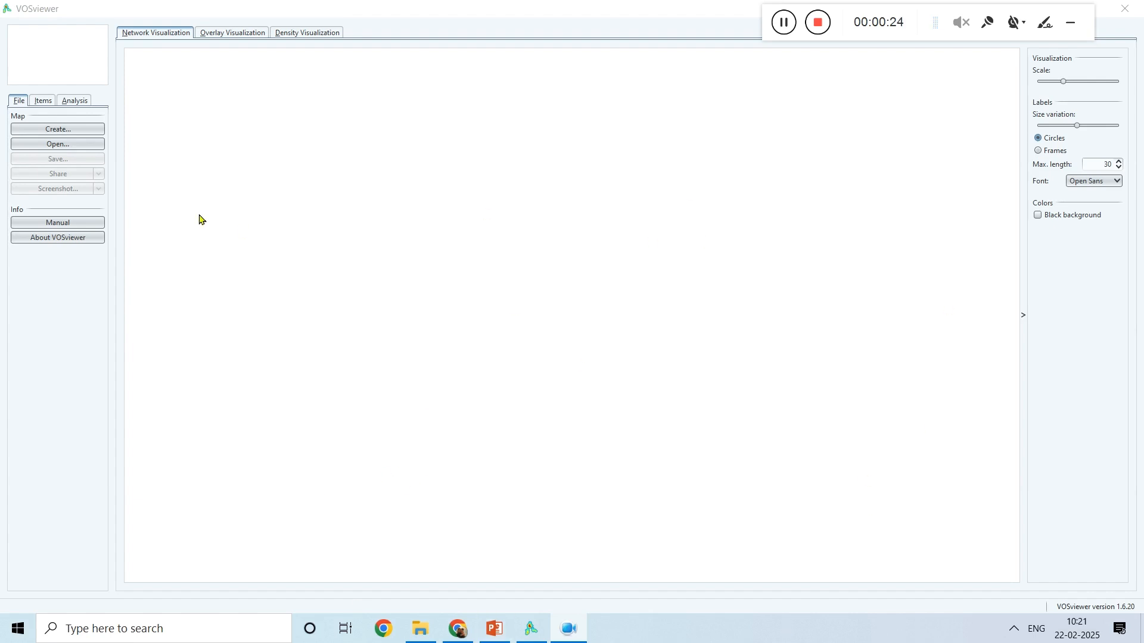
pyautogui.click(501, 210)
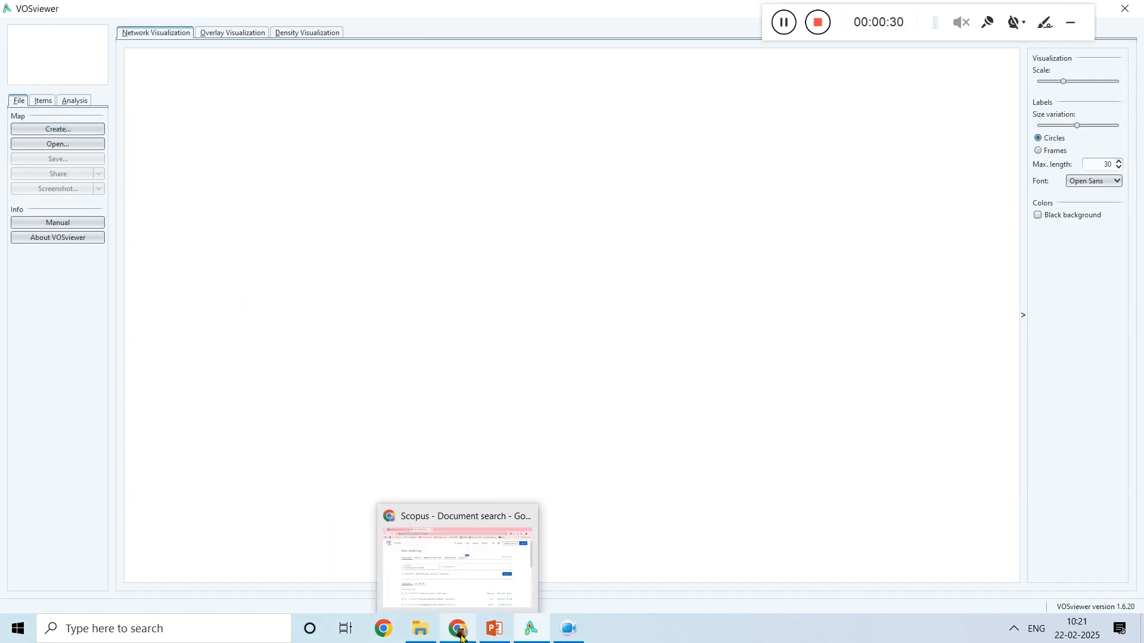
# Step: Switch to Scopus in the browser and search article titles, abstracts and keywords for "hollow fiber membrane" + "heavy metals"
pyautogui.click(451, 577)
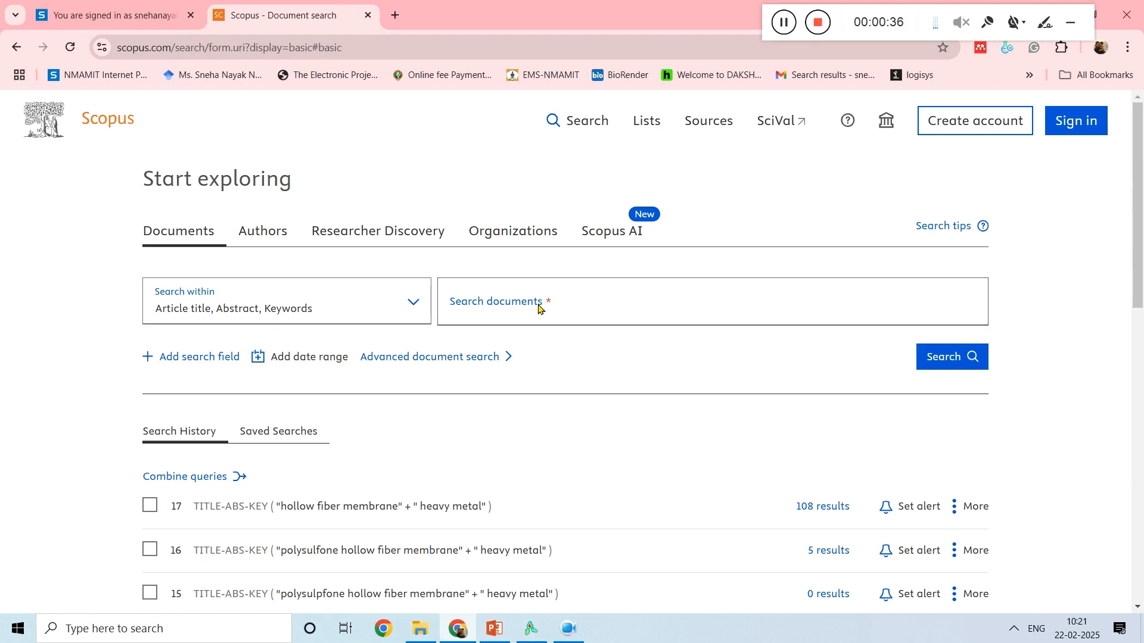
pyautogui.click(508, 308)
pyautogui.write('"')
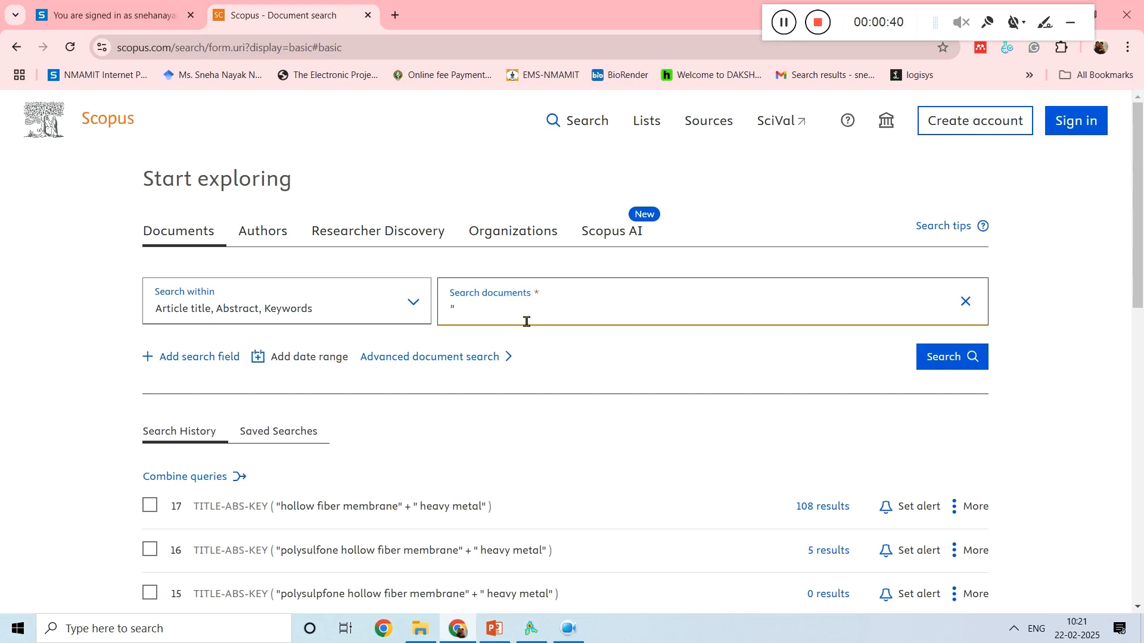
pyautogui.write('hollow fiber membrane" +')
pyautogui.write('heavy metals')
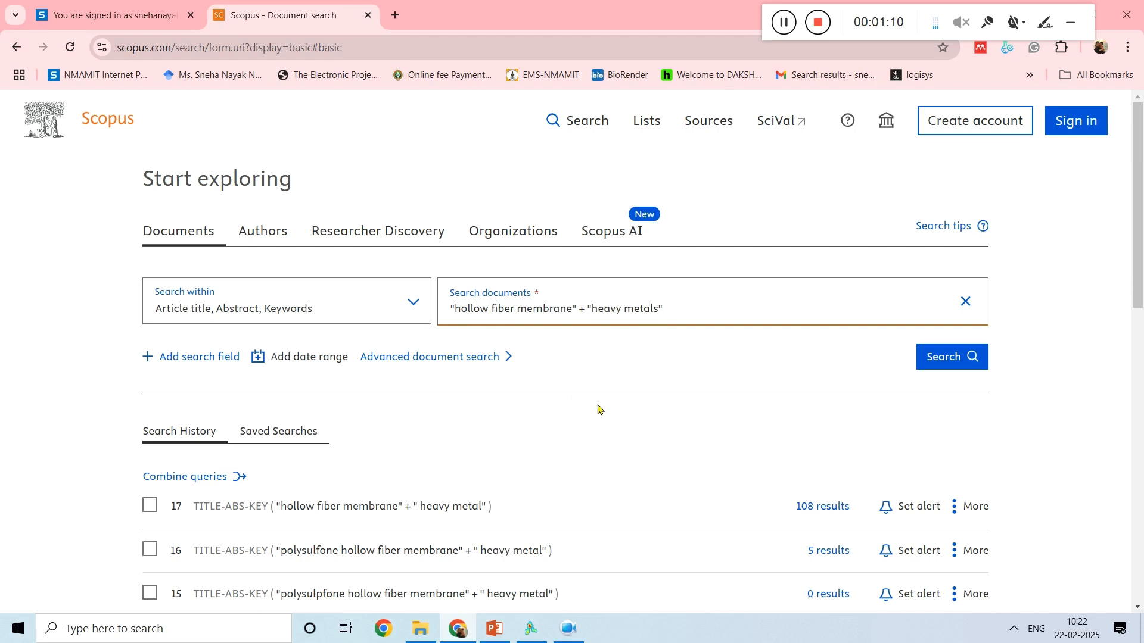
pyautogui.scroll(-1, 1030, 331)
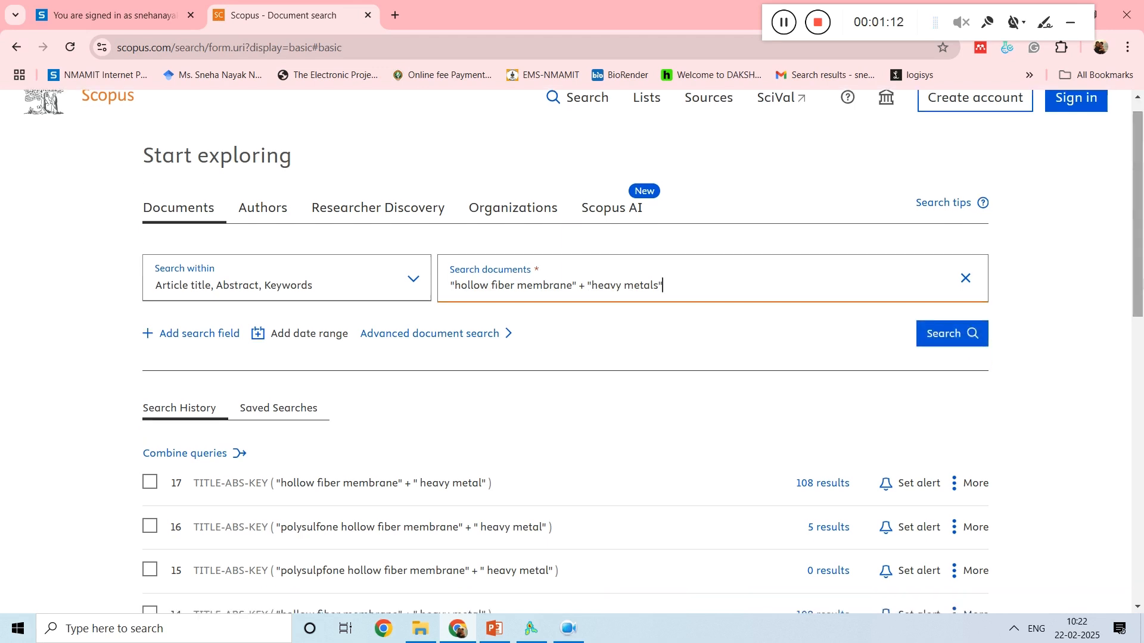
pyautogui.click(947, 334)
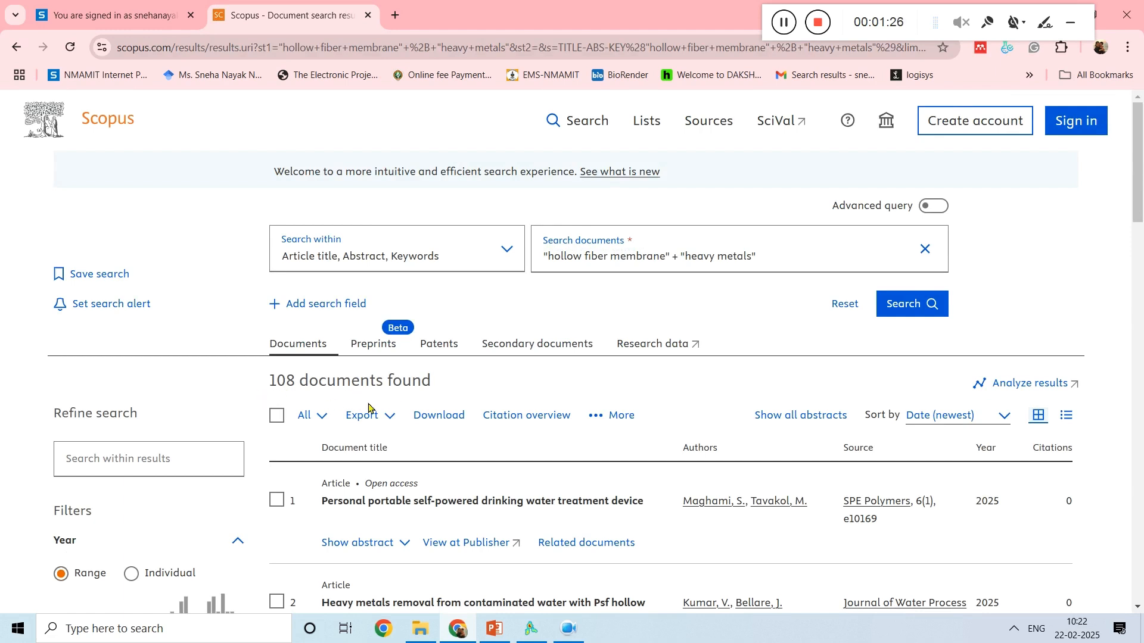
# Step: Export all documents on this results page to CSV with citation, bibliographical, abstract and keyword information, including references
pyautogui.click(318, 422)
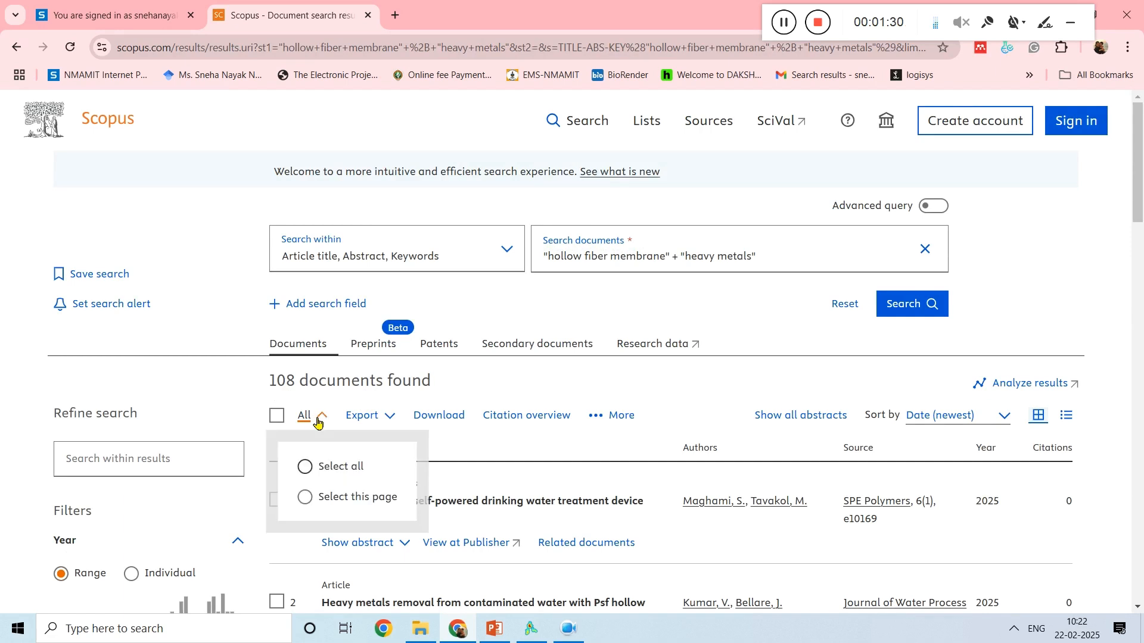
pyautogui.click(374, 418)
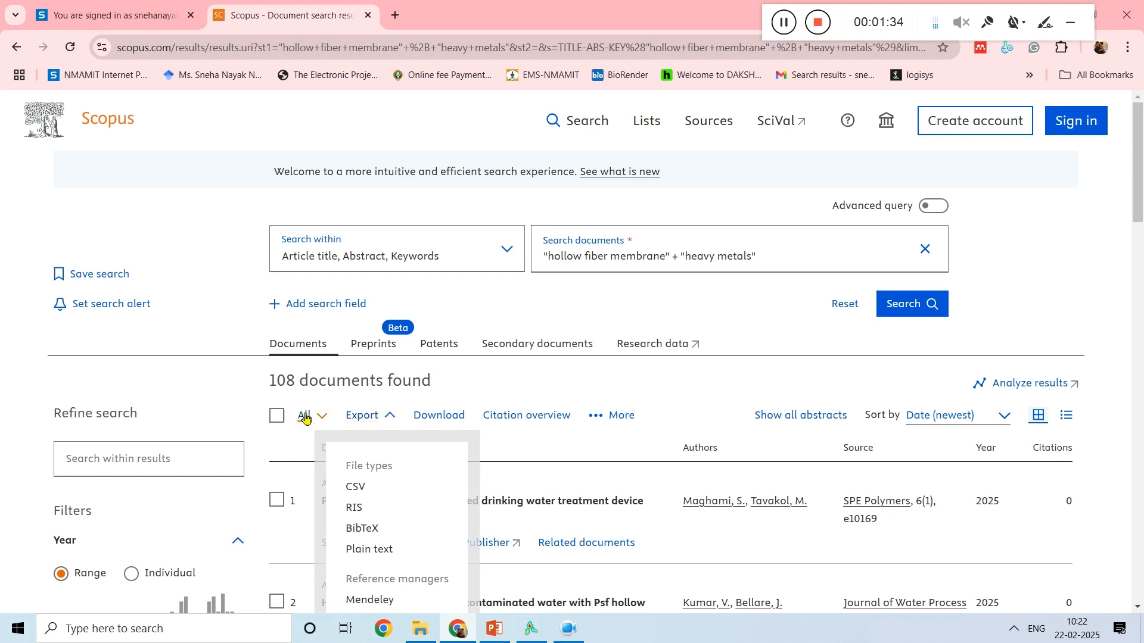
pyautogui.click(355, 488)
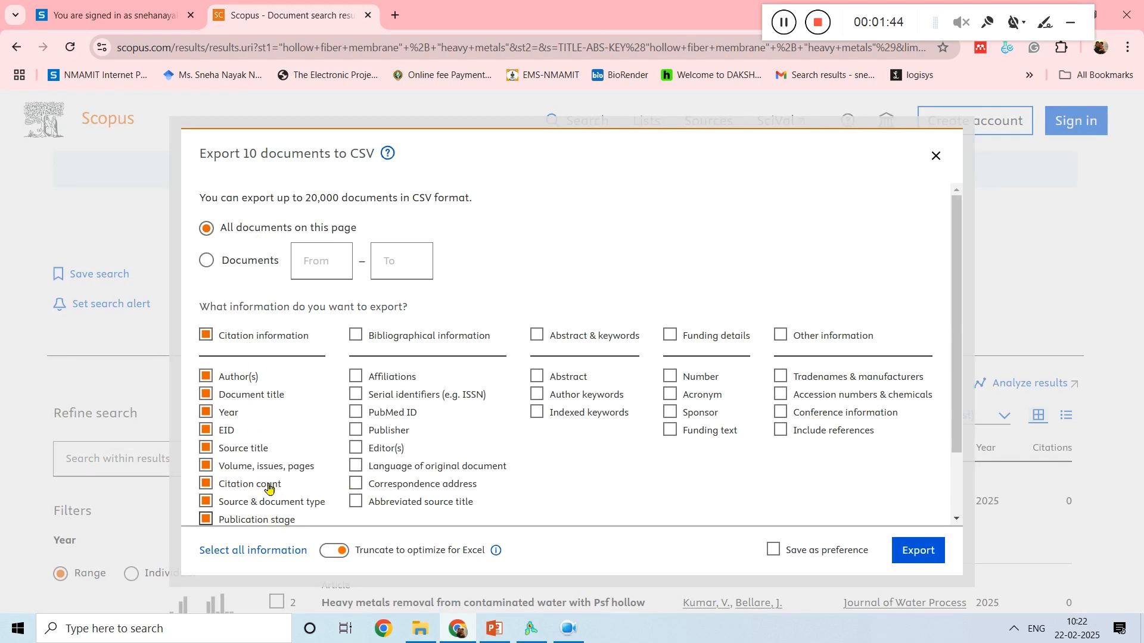
pyautogui.click(356, 337)
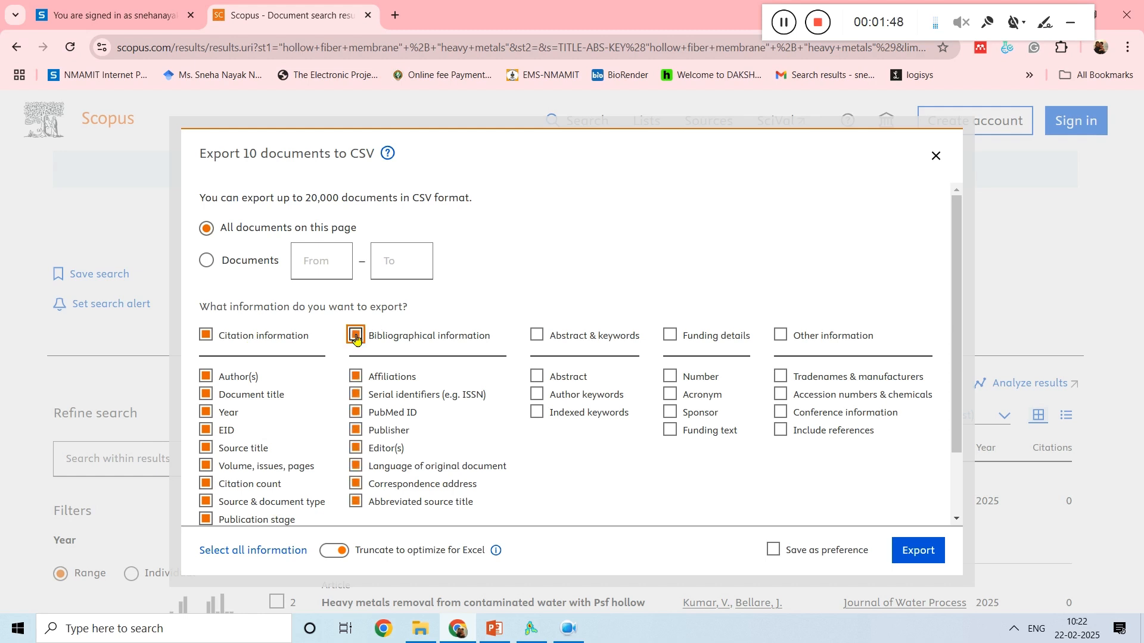
pyautogui.click(538, 336)
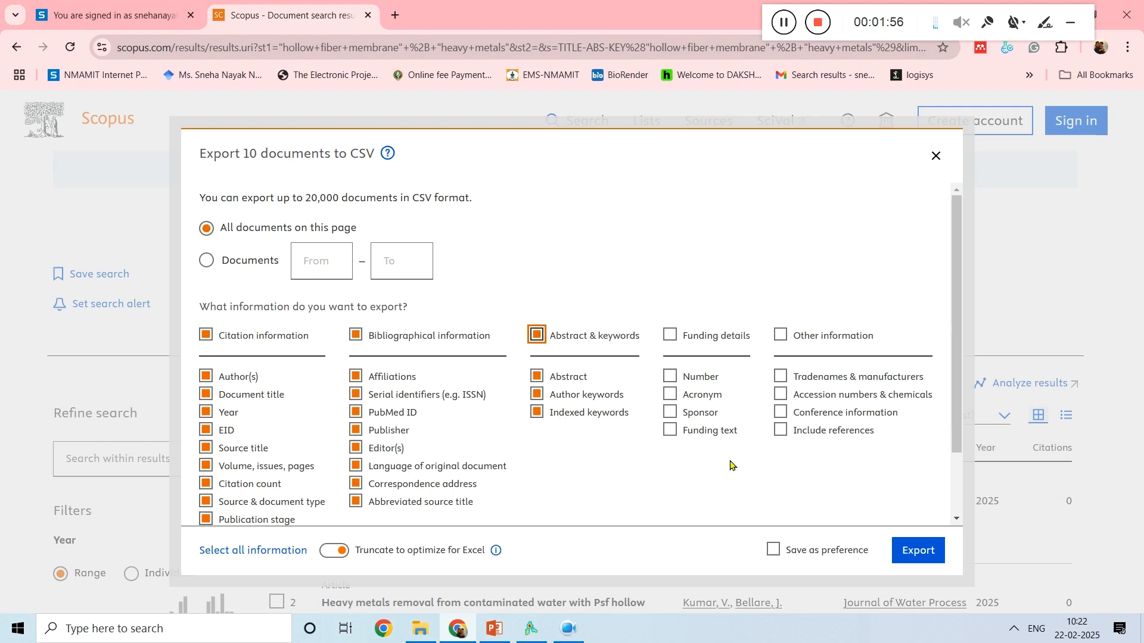
pyautogui.click(781, 432)
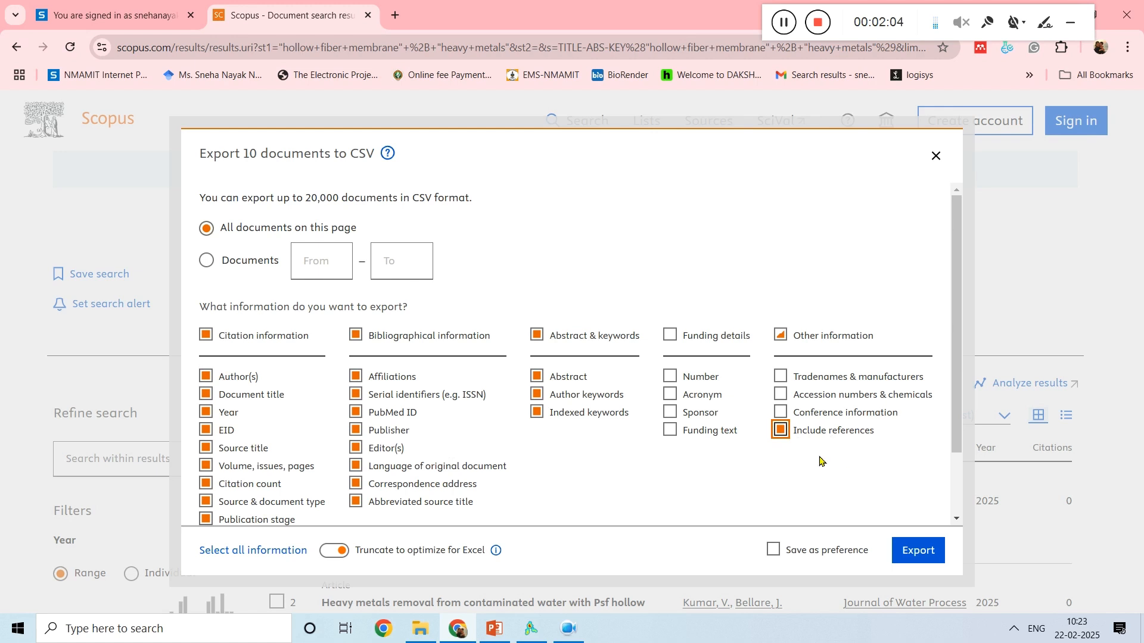
pyautogui.click(918, 552)
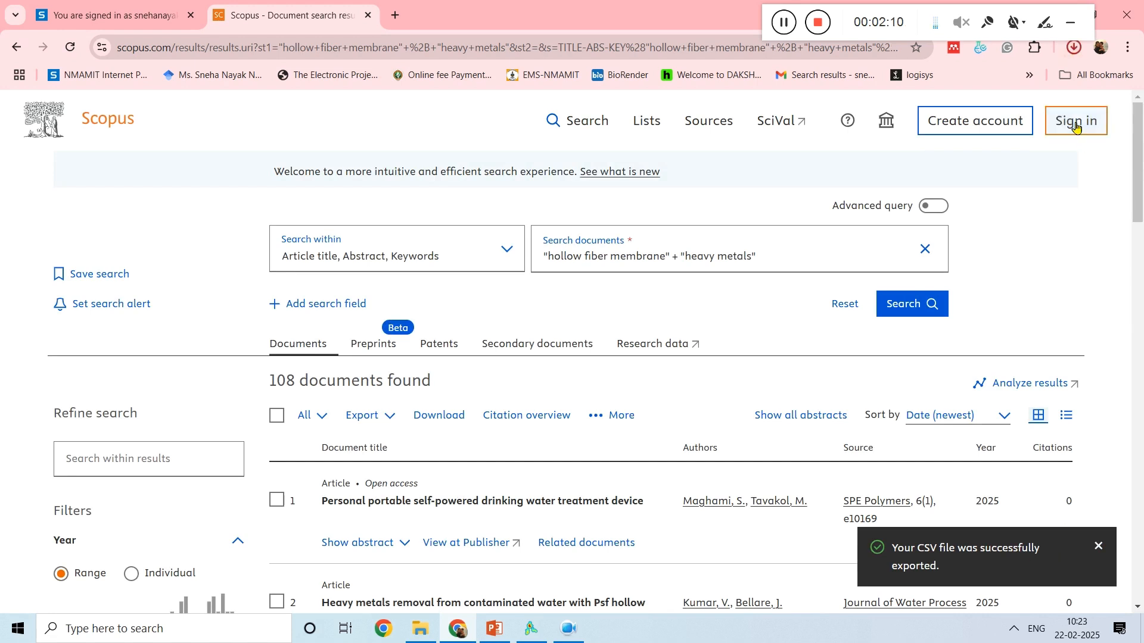
pyautogui.click(1076, 55)
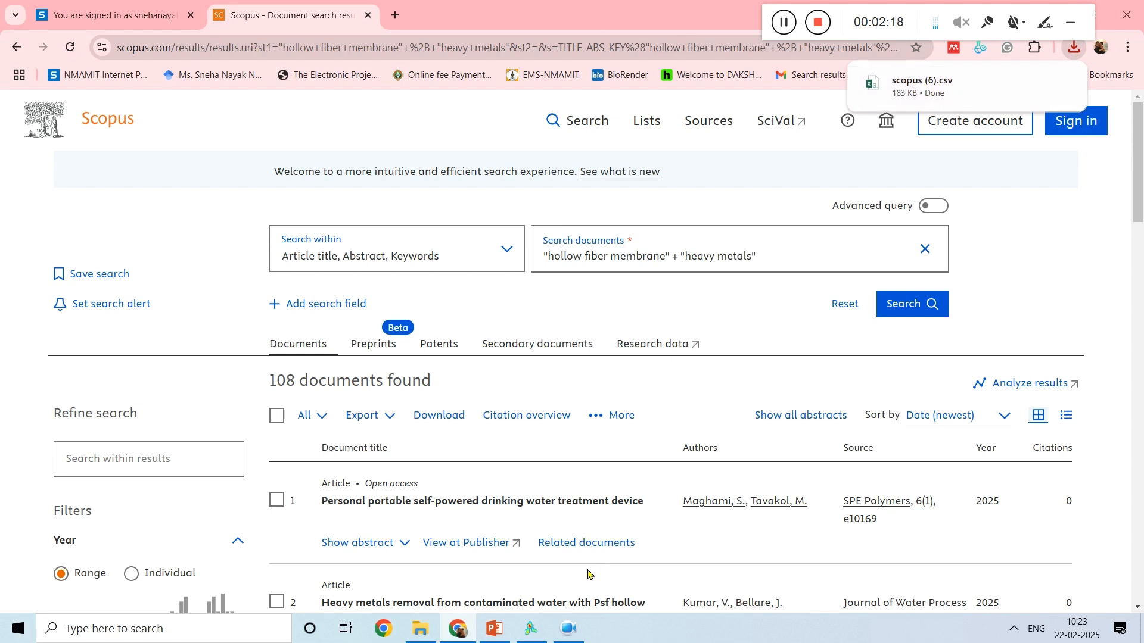
# Step: Switch to VOSviewer and start a new map based on bibliographic data read from bibliographic database files
pyautogui.click(532, 637)
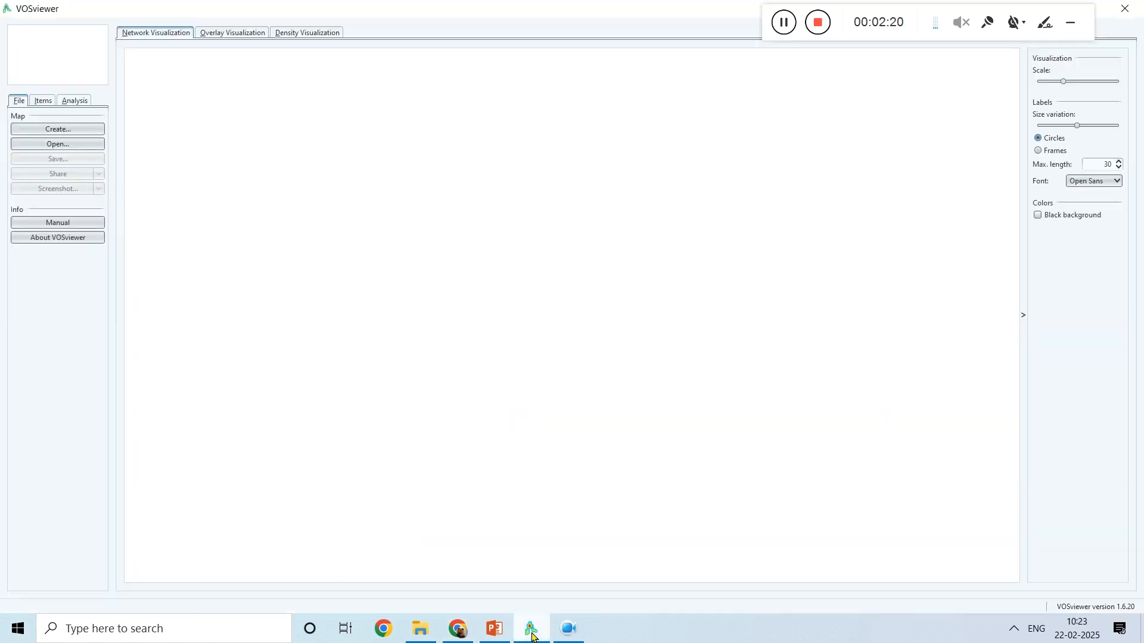
pyautogui.click(60, 132)
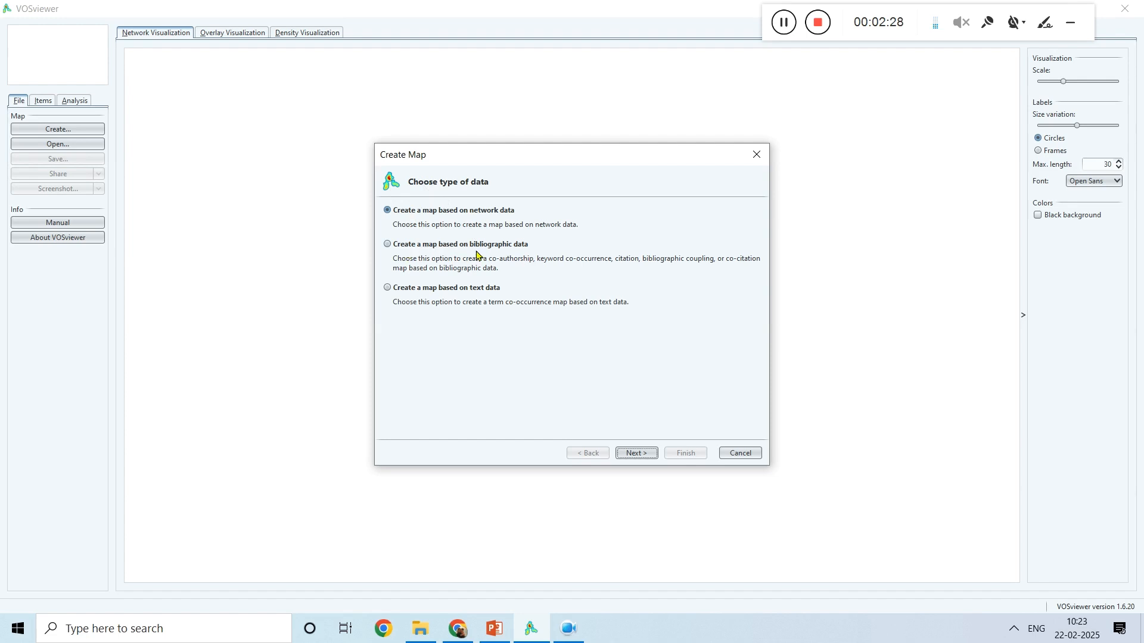
pyautogui.click(388, 244)
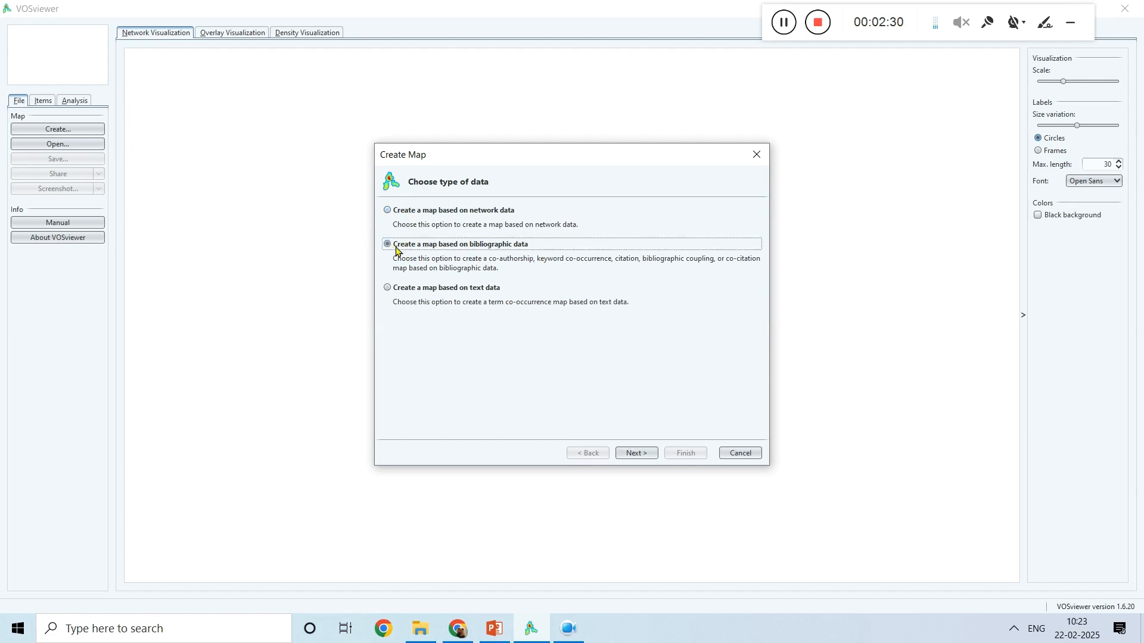
pyautogui.click(647, 453)
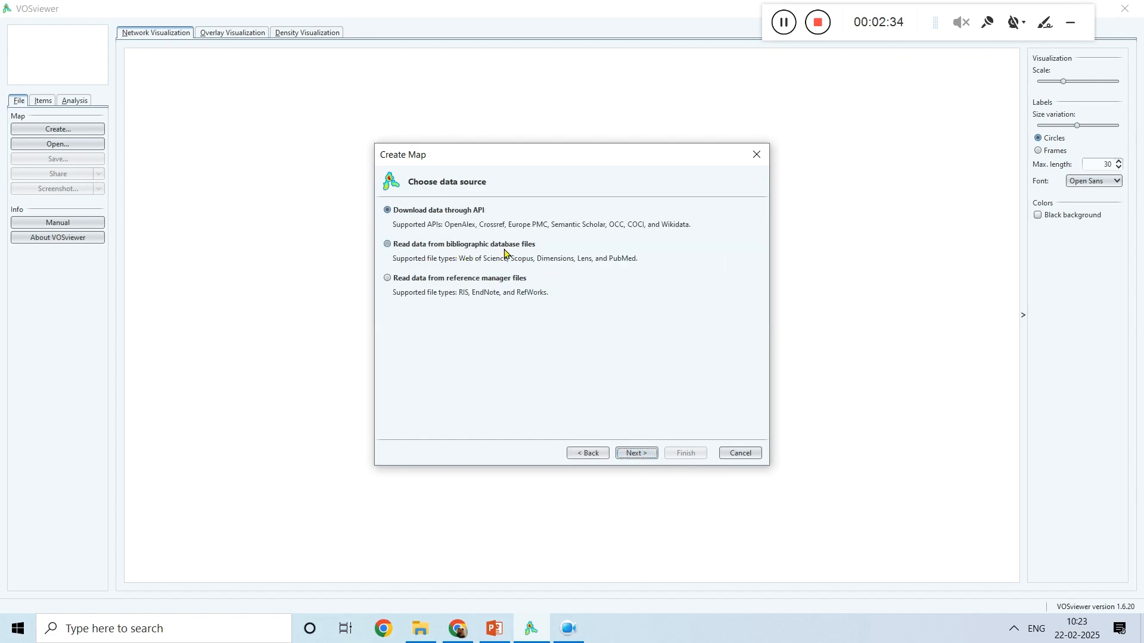
pyautogui.click(388, 244)
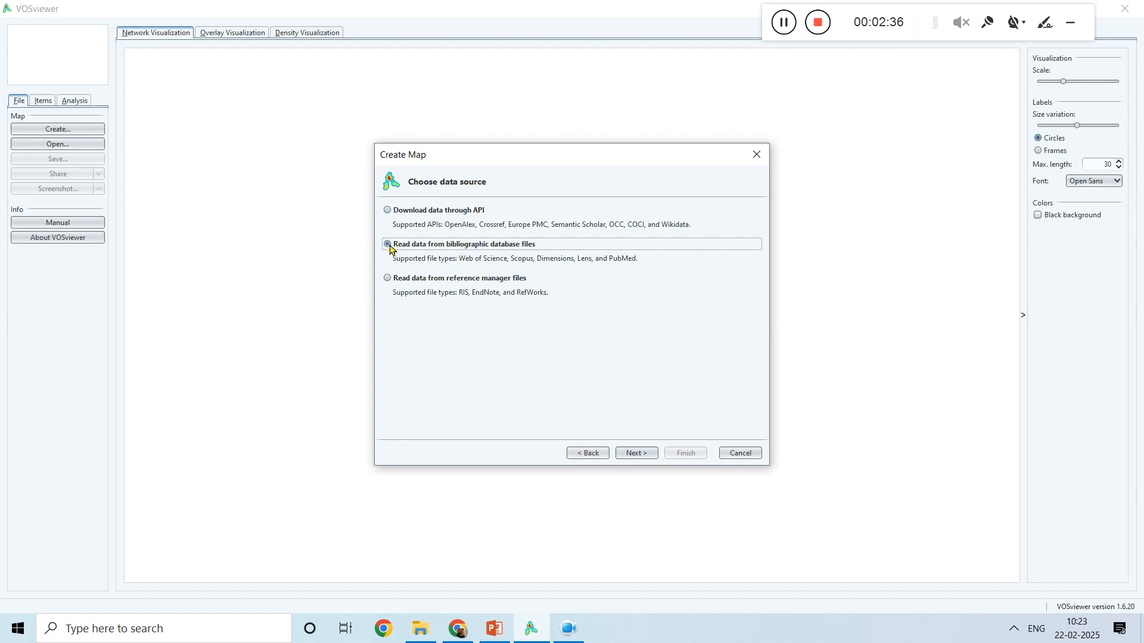
pyautogui.click(644, 453)
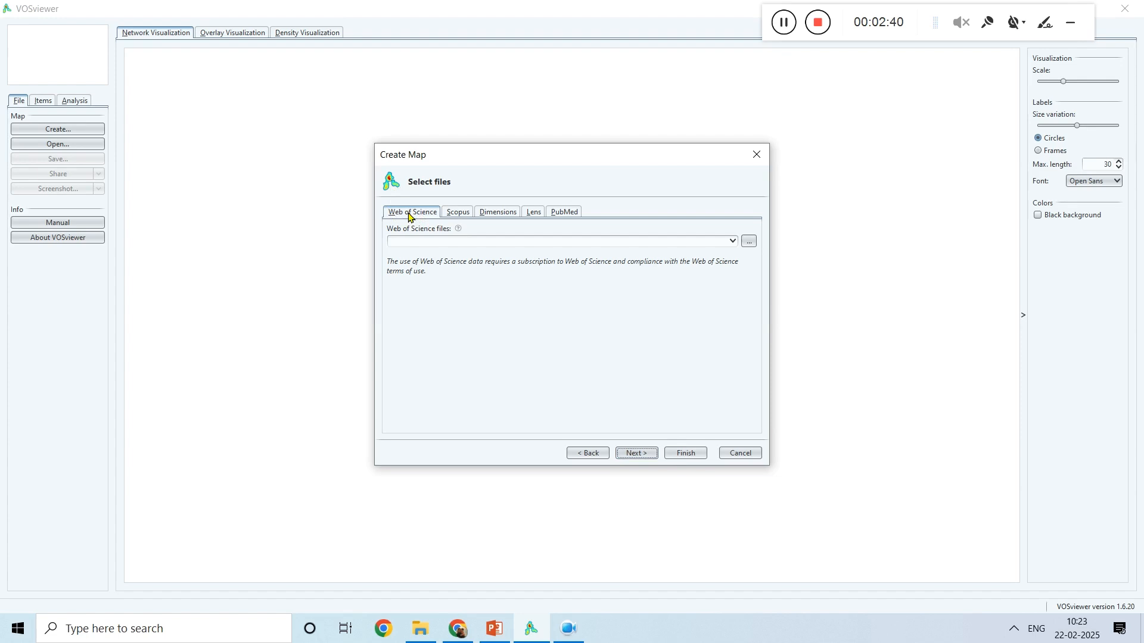
pyautogui.click(456, 214)
pyautogui.click(494, 214)
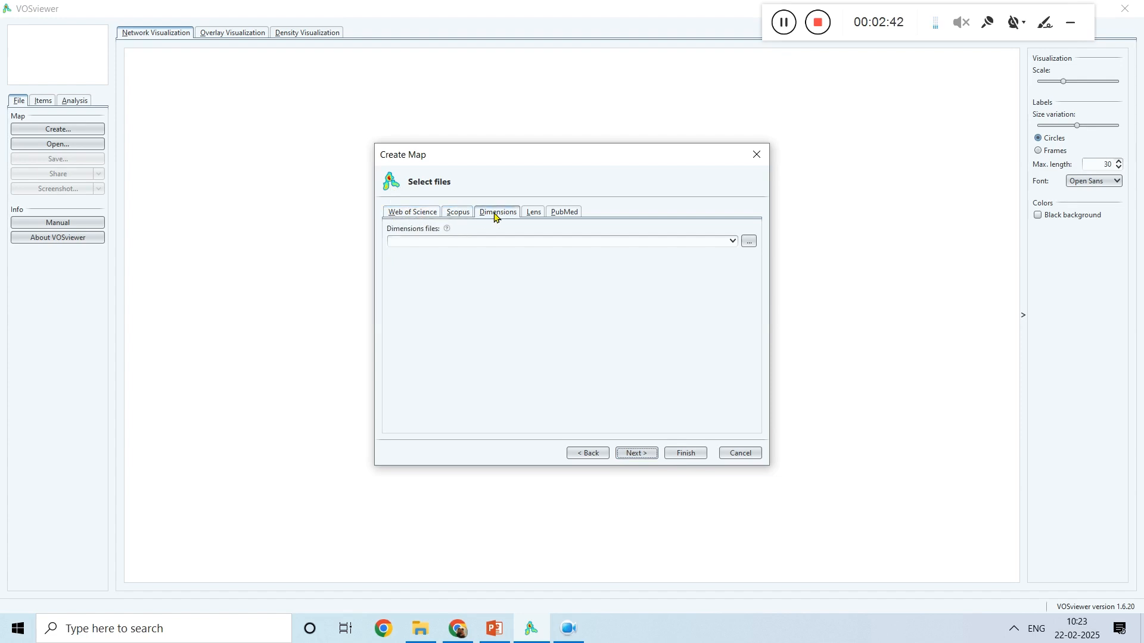
pyautogui.click(535, 214)
pyautogui.click(561, 214)
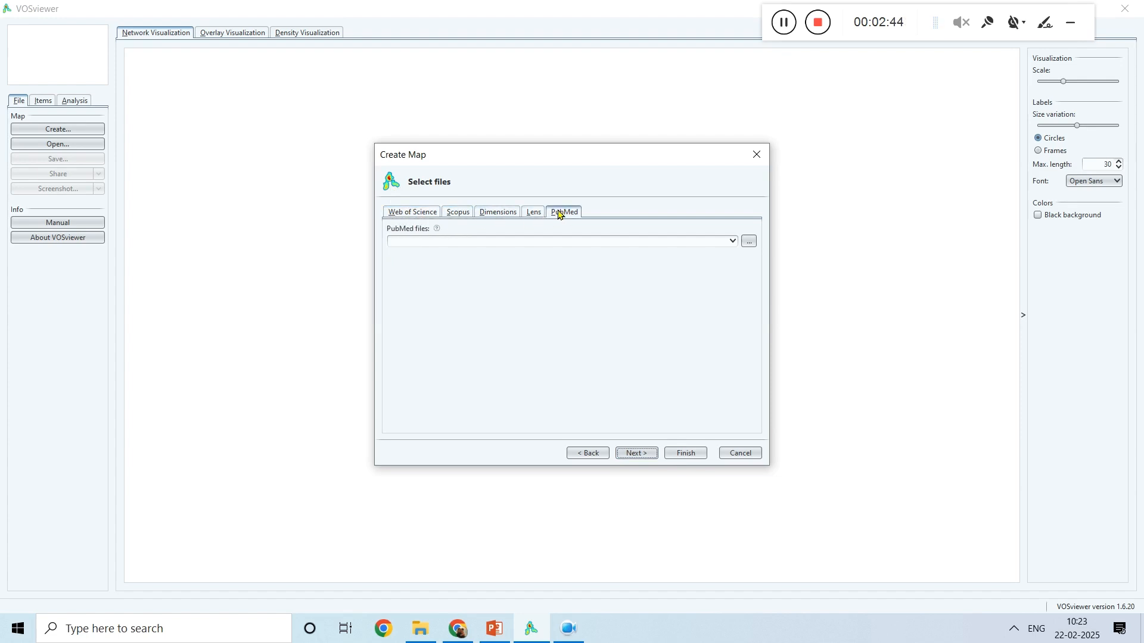
# Step: Choose scopus (6).csv from the Downloads folder as the Scopus data file and proceed to the analysis settings
pyautogui.click(456, 214)
pyautogui.click(748, 243)
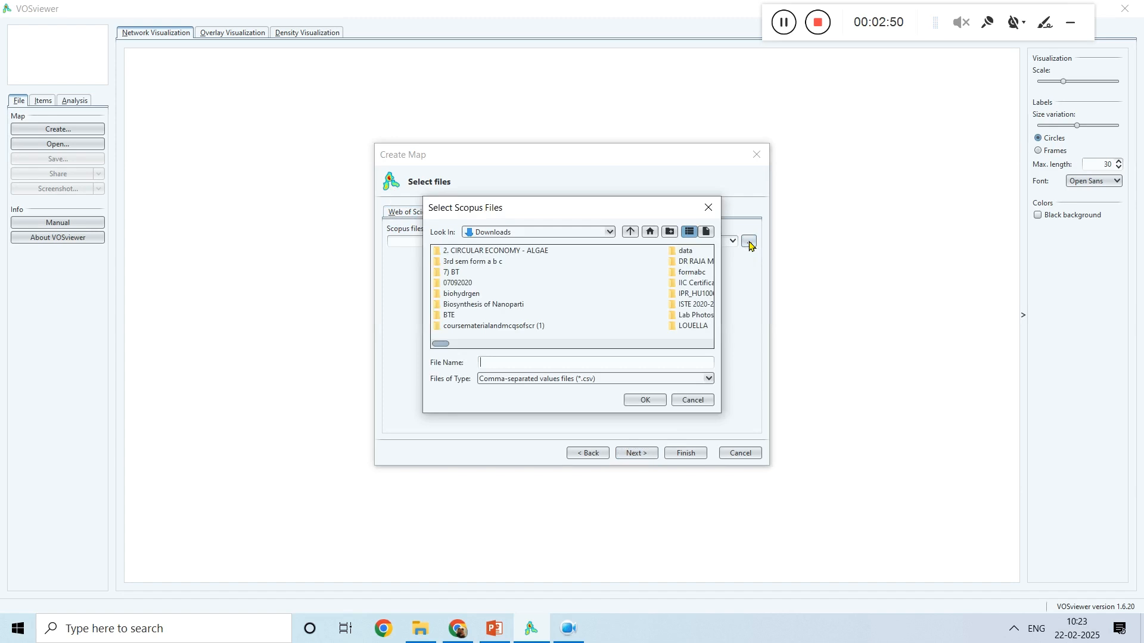
pyautogui.moveTo(445, 346); pyautogui.dragTo(592, 354)
pyautogui.click(649, 253)
pyautogui.click(646, 402)
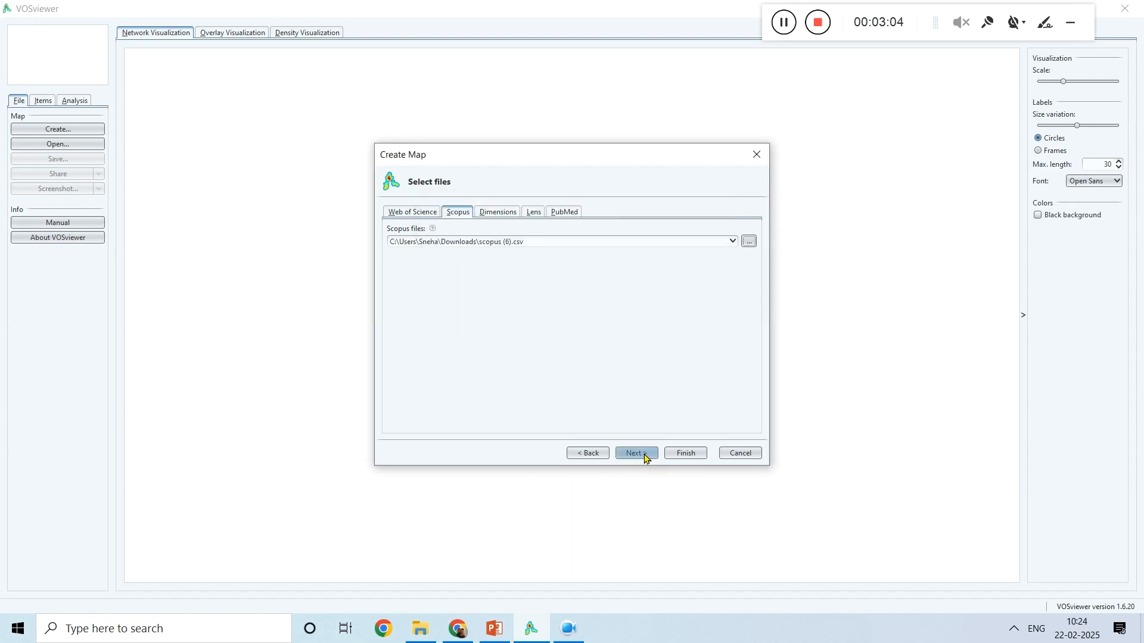
pyautogui.click(637, 454)
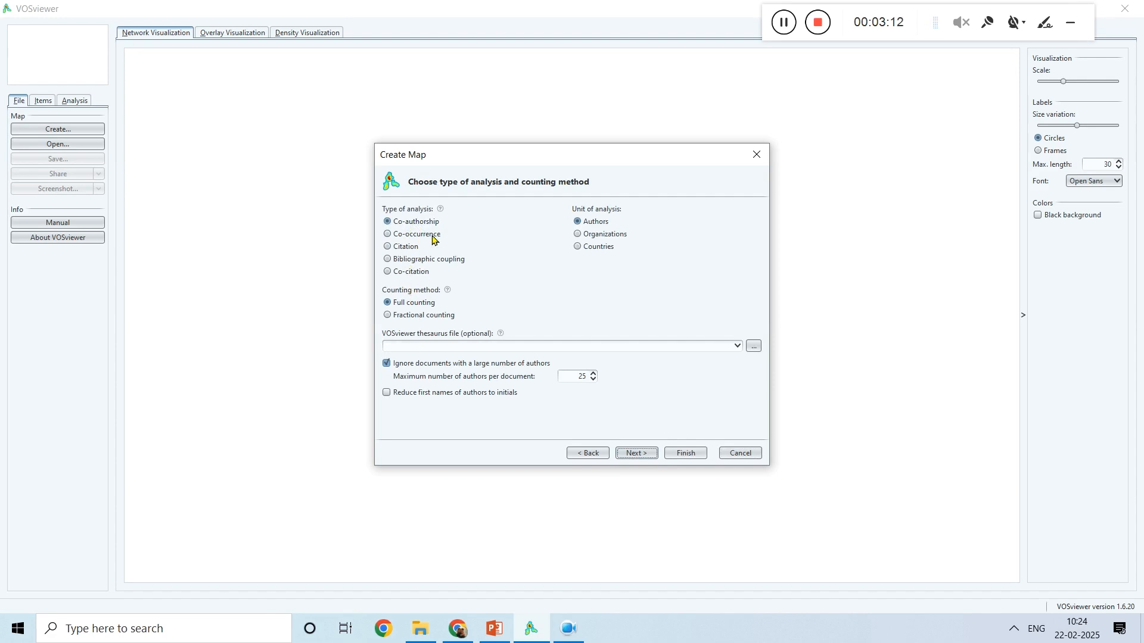
# Step: Choose co-occurrence analysis of all keywords with full counting and no thesaurus file, and proceed to the threshold settings
pyautogui.click(388, 235)
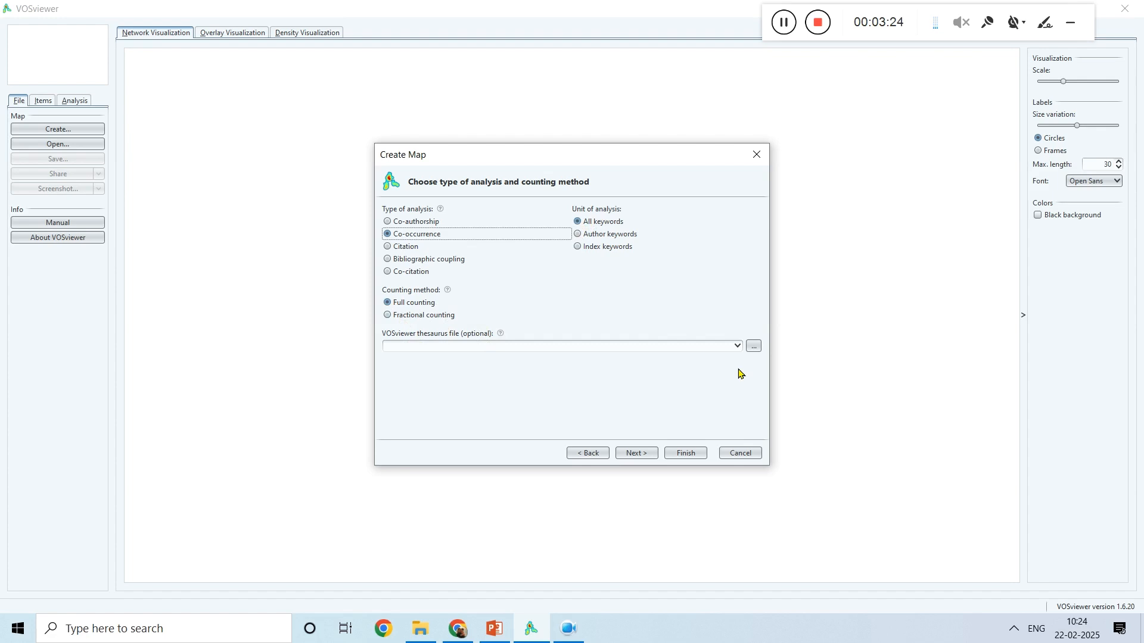
pyautogui.click(737, 345)
pyautogui.click(737, 345)
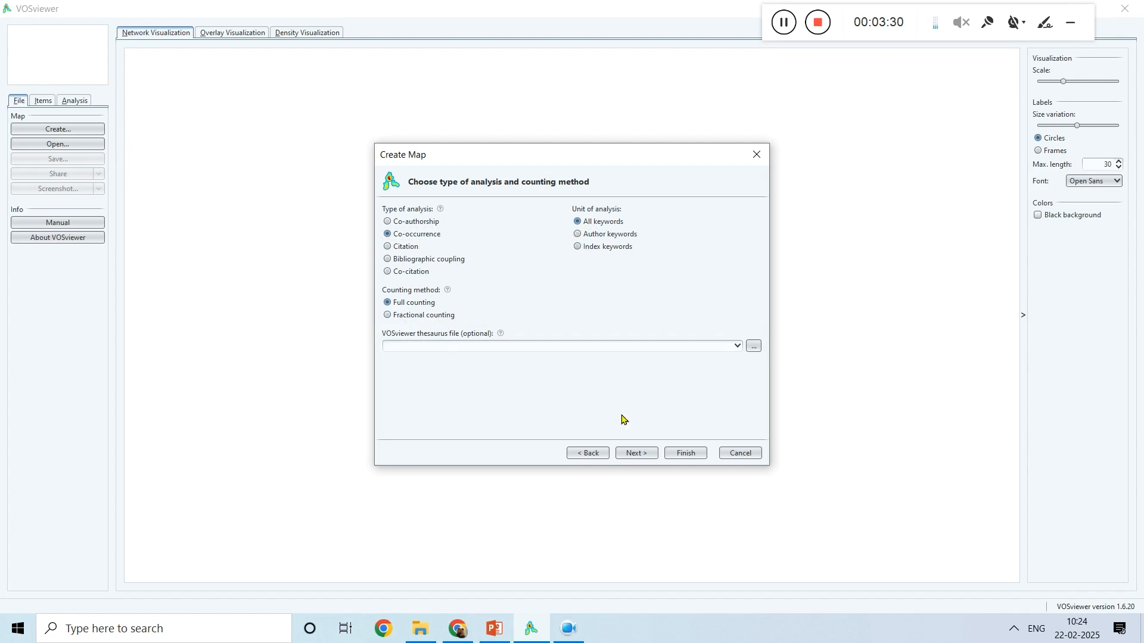
pyautogui.click(636, 454)
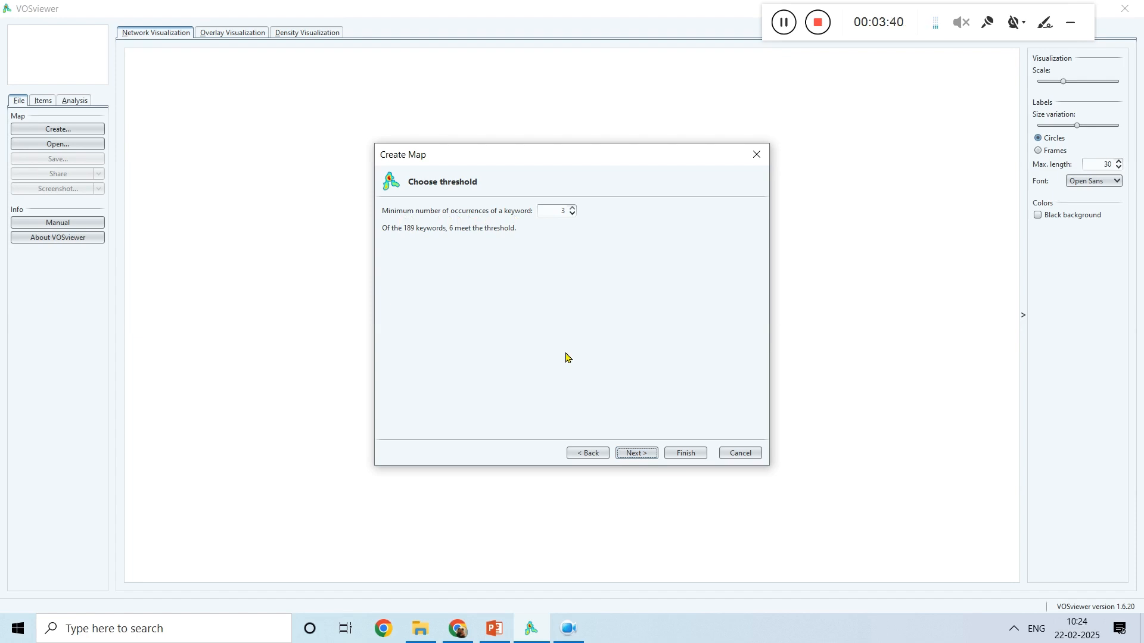
# Step: Set the minimum number of occurrences of a keyword to 2 and continue
pyautogui.click(573, 214)
pyautogui.click(572, 215)
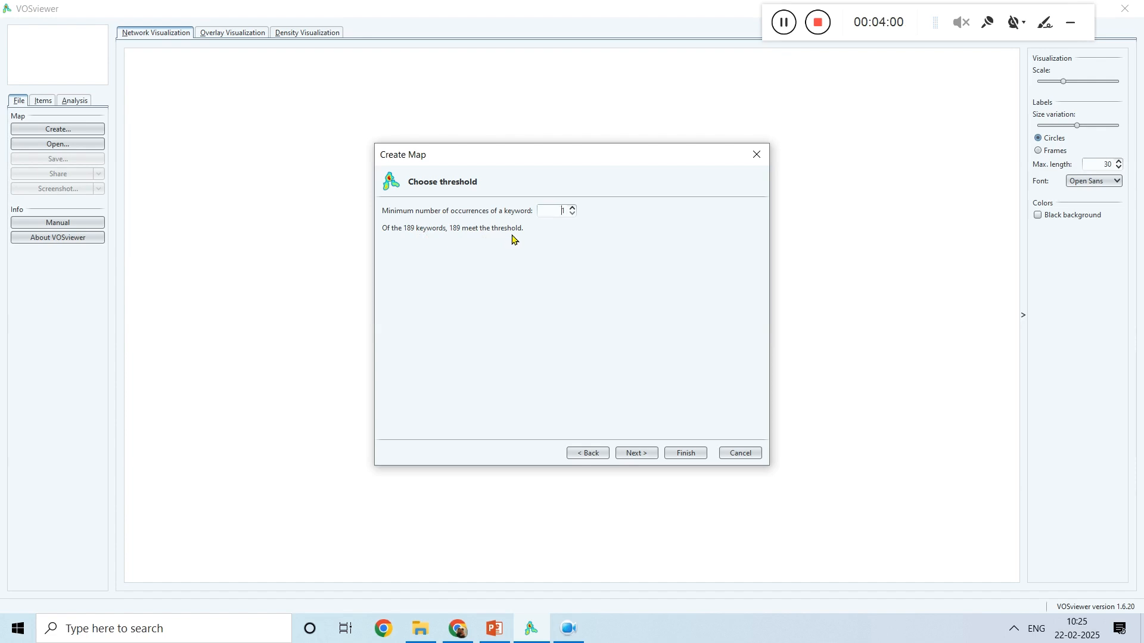
pyautogui.click(572, 208)
pyautogui.click(573, 207)
pyautogui.click(572, 214)
pyautogui.click(633, 454)
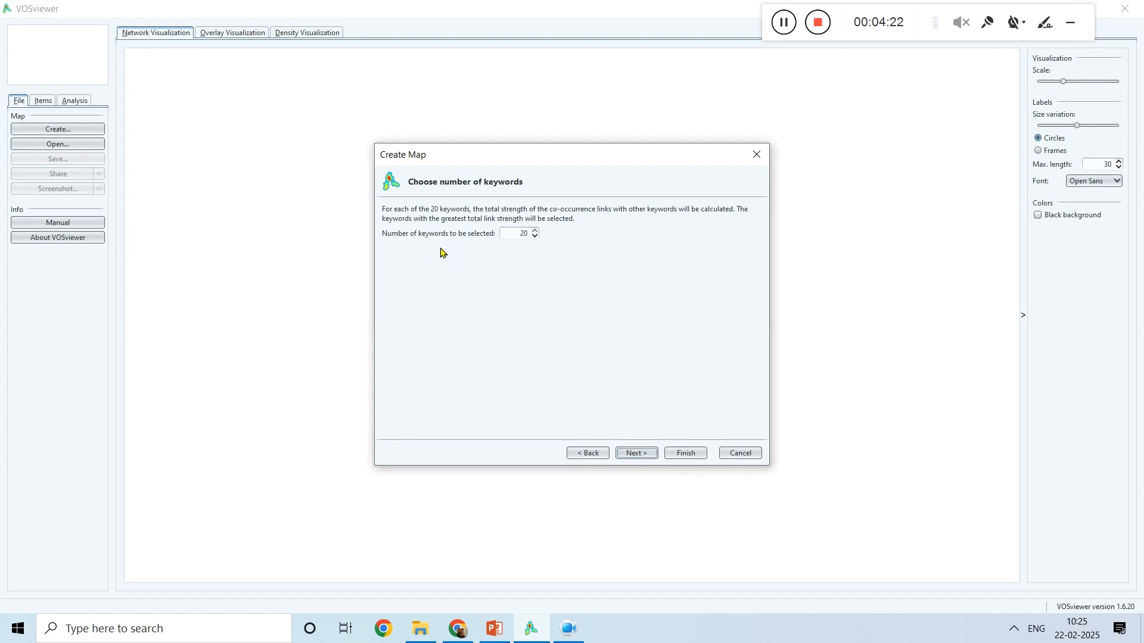
# Step: Set the number of keywords to 15, keep all listed keywords selected and create the co-occurrence map
pyautogui.click(535, 238)
pyautogui.click(635, 453)
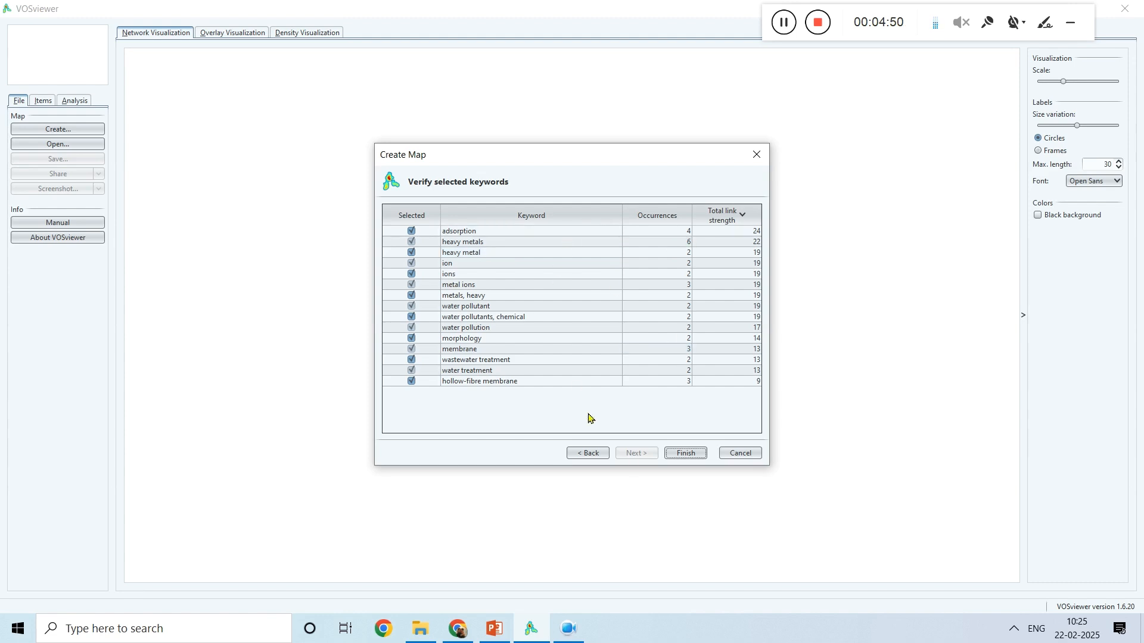
pyautogui.click(686, 454)
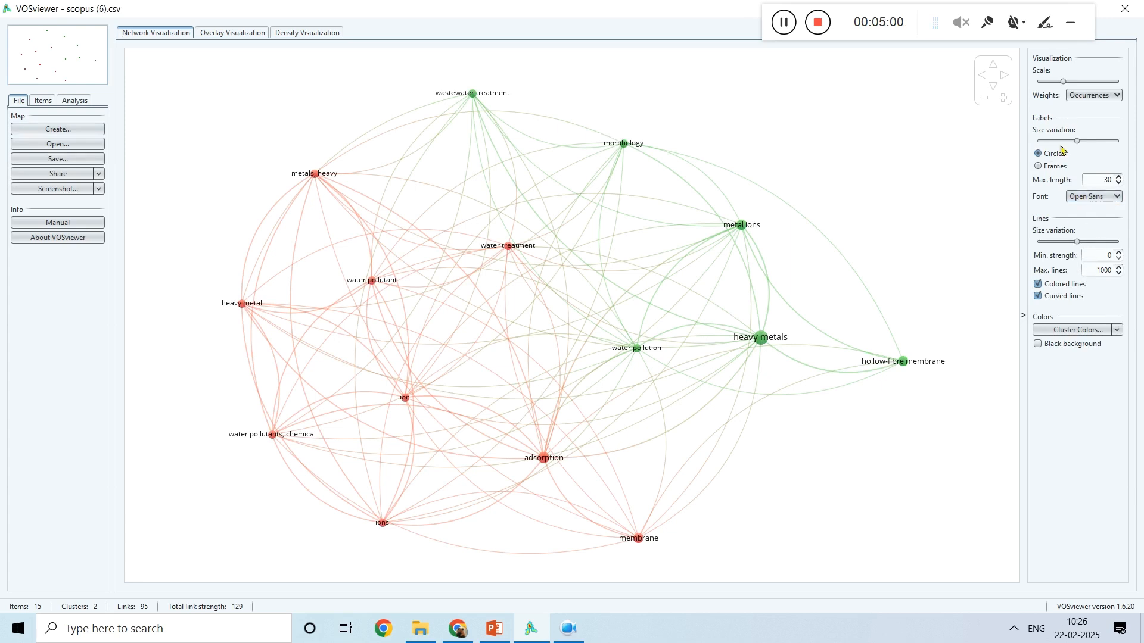
# Step: Increase the size variation of the network map's labels and lines, comparing frames with circles and keeping circles
pyautogui.moveTo(1080, 142); pyautogui.dragTo(1109, 148)
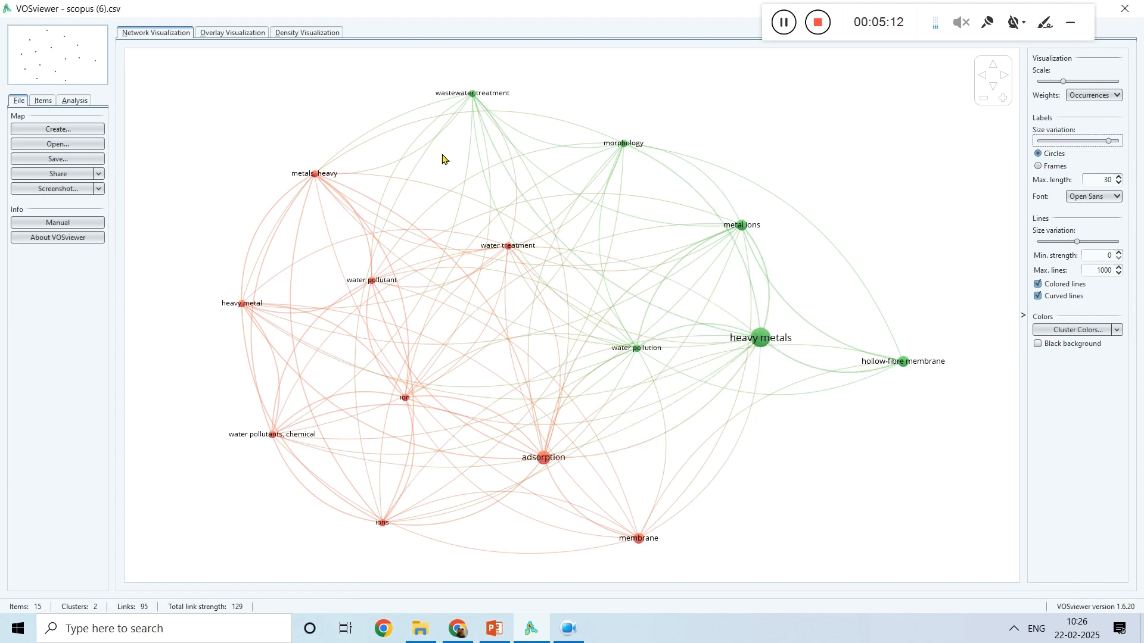
pyautogui.click(1038, 167)
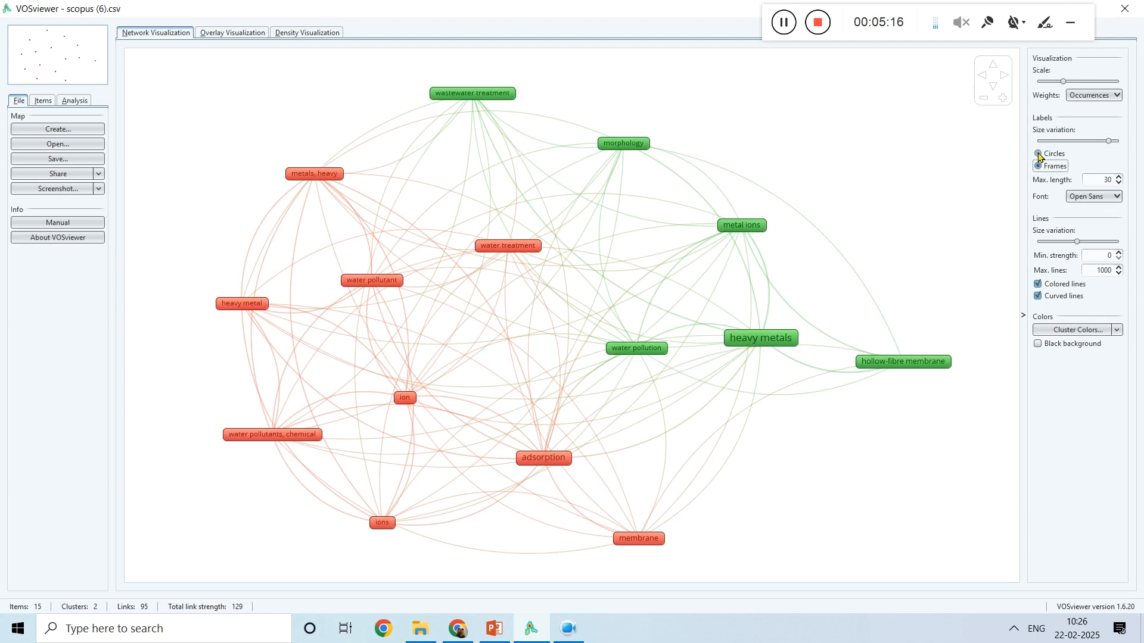
pyautogui.click(1038, 154)
pyautogui.click(1039, 167)
pyautogui.click(1039, 154)
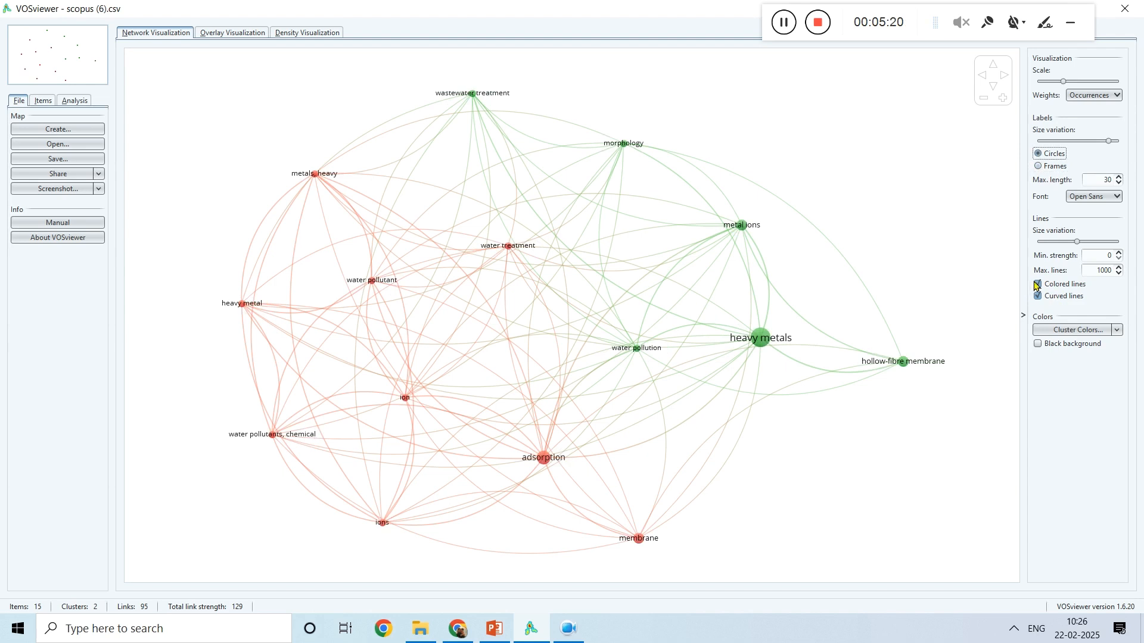
pyautogui.moveTo(1077, 244)
pyautogui.mouseDown()
pyautogui.moveTo(1055, 245)
pyautogui.moveTo(1097, 249)
pyautogui.mouseUp()
# Step: Examine the keyword map in the overlay visualization and the density visualization
pyautogui.click(241, 34)
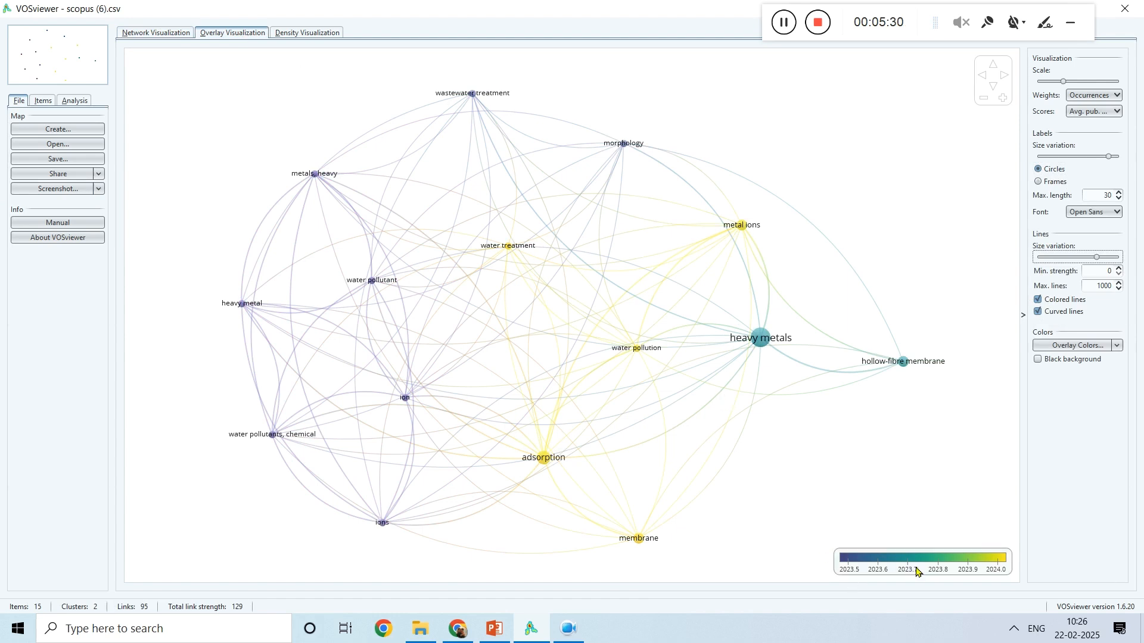
pyautogui.click(305, 37)
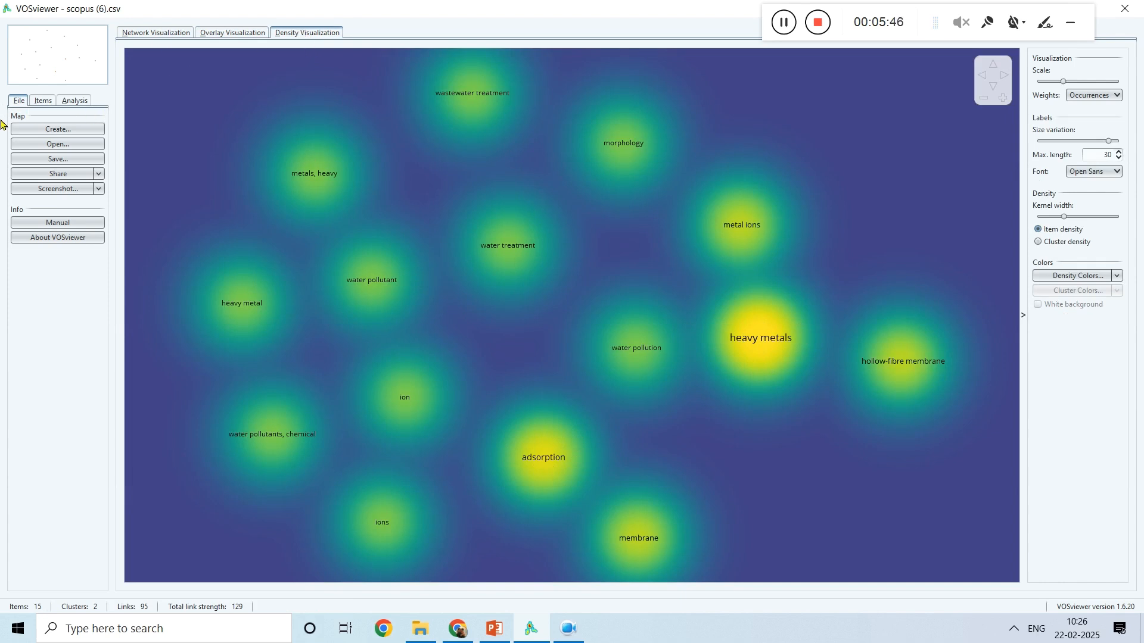
# Step: Start another map based on bibliographic data from database files, reusing scopus (6).csv as the Scopus file
pyautogui.click(54, 130)
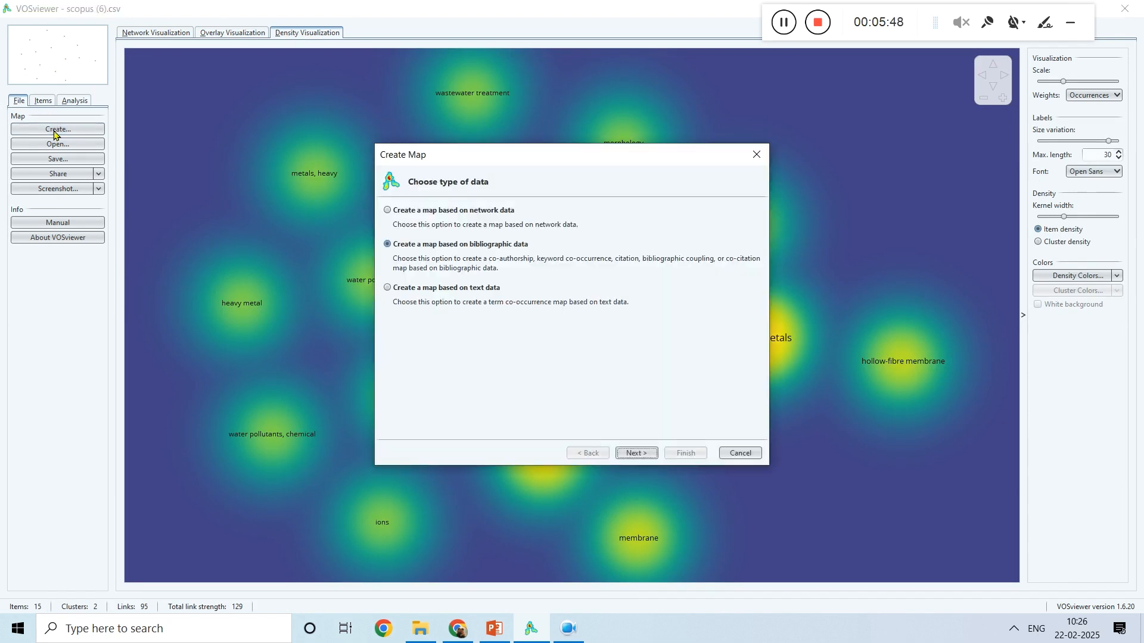
pyautogui.click(634, 454)
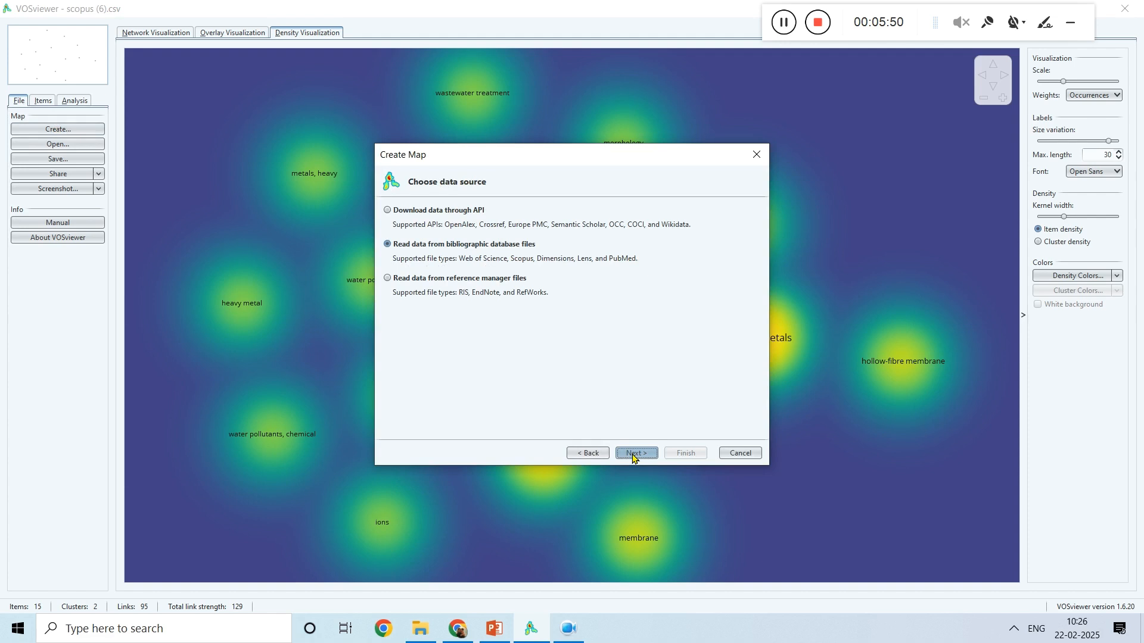
pyautogui.click(634, 454)
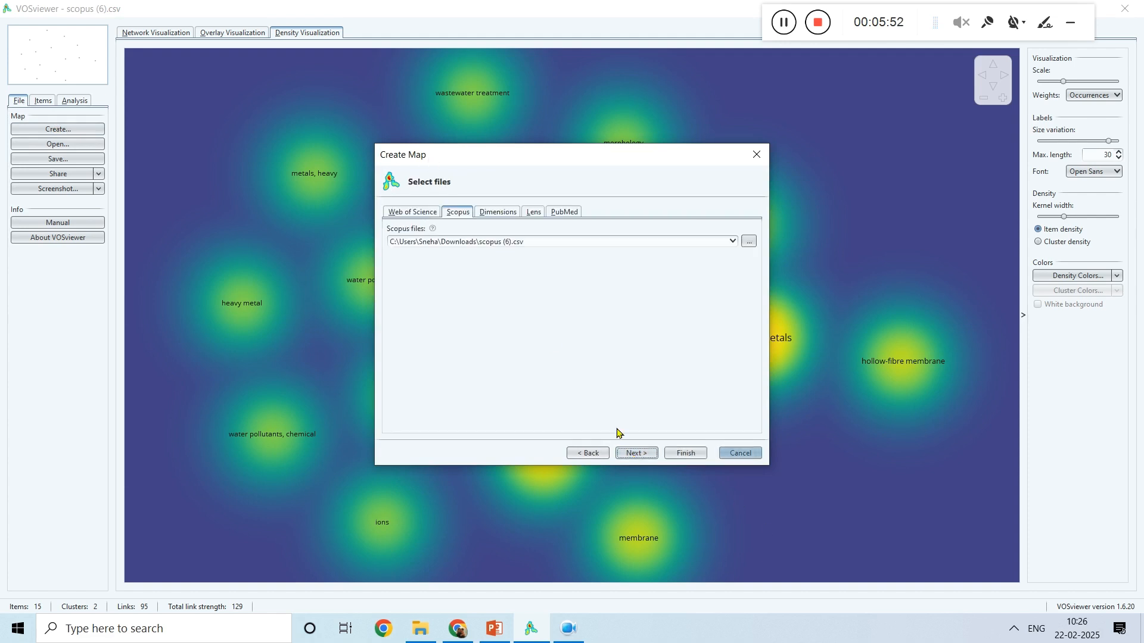
pyautogui.click(634, 454)
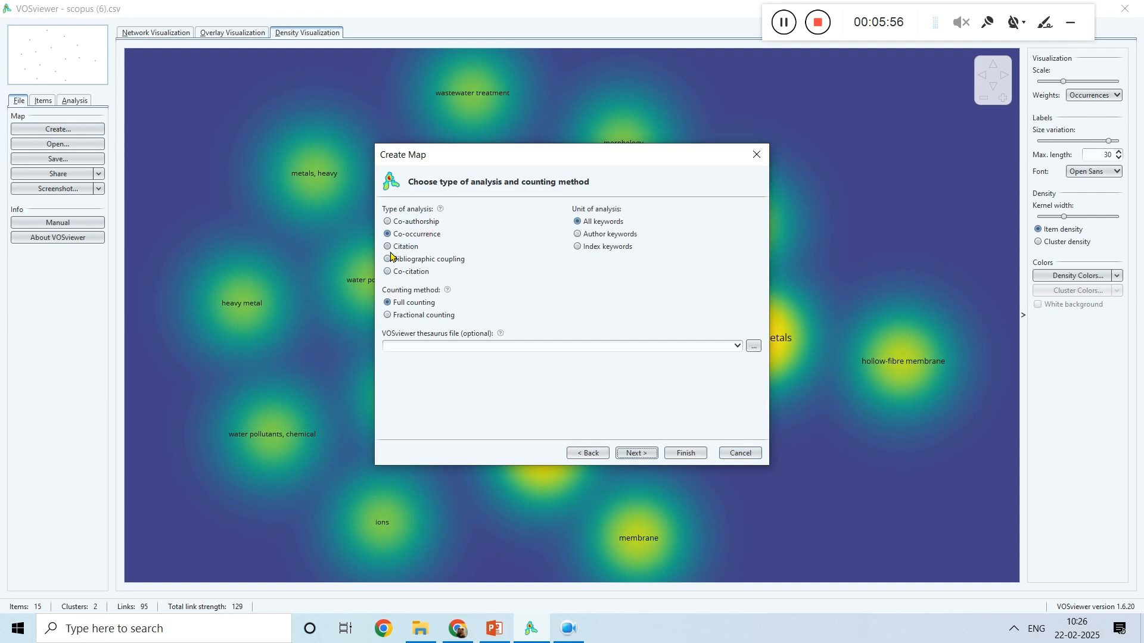
# Step: Choose co-authorship analysis with authors as the unit, lower the maximum number of authors per document, and continue
pyautogui.click(387, 221)
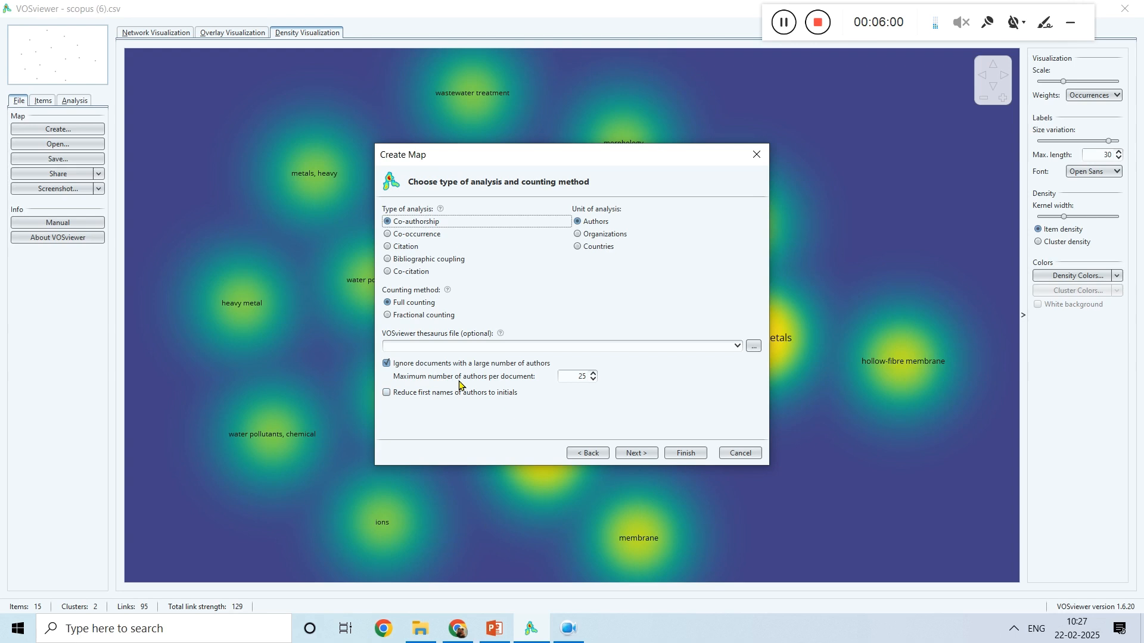
pyautogui.click(593, 380)
pyautogui.click(594, 380)
pyautogui.click(593, 380)
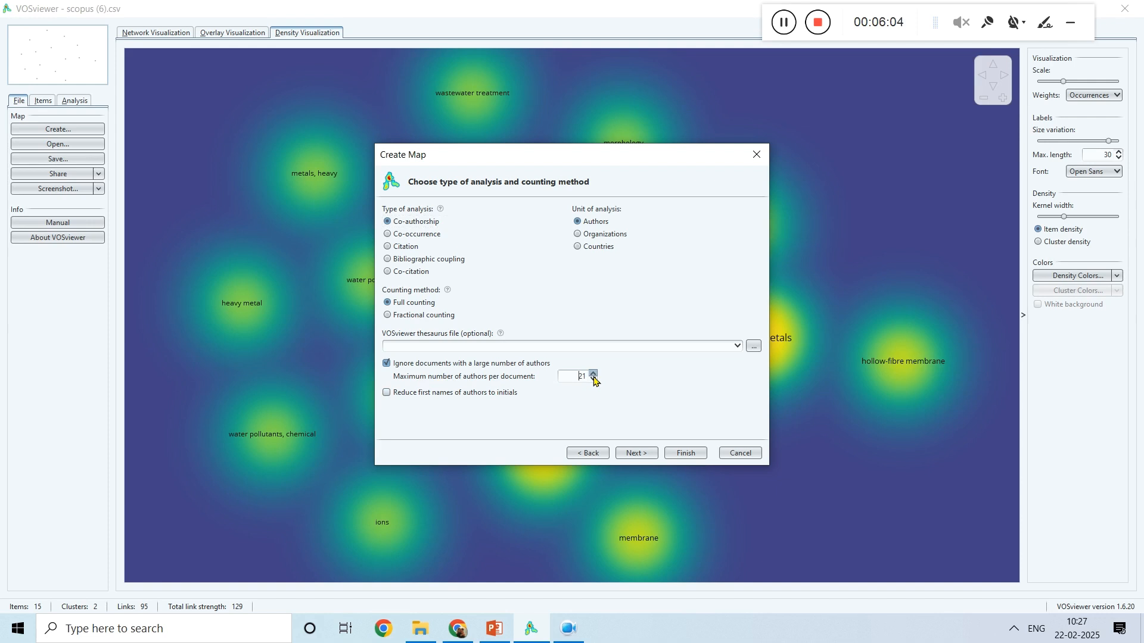
pyautogui.click(593, 380)
pyautogui.click(593, 382)
pyautogui.click(636, 453)
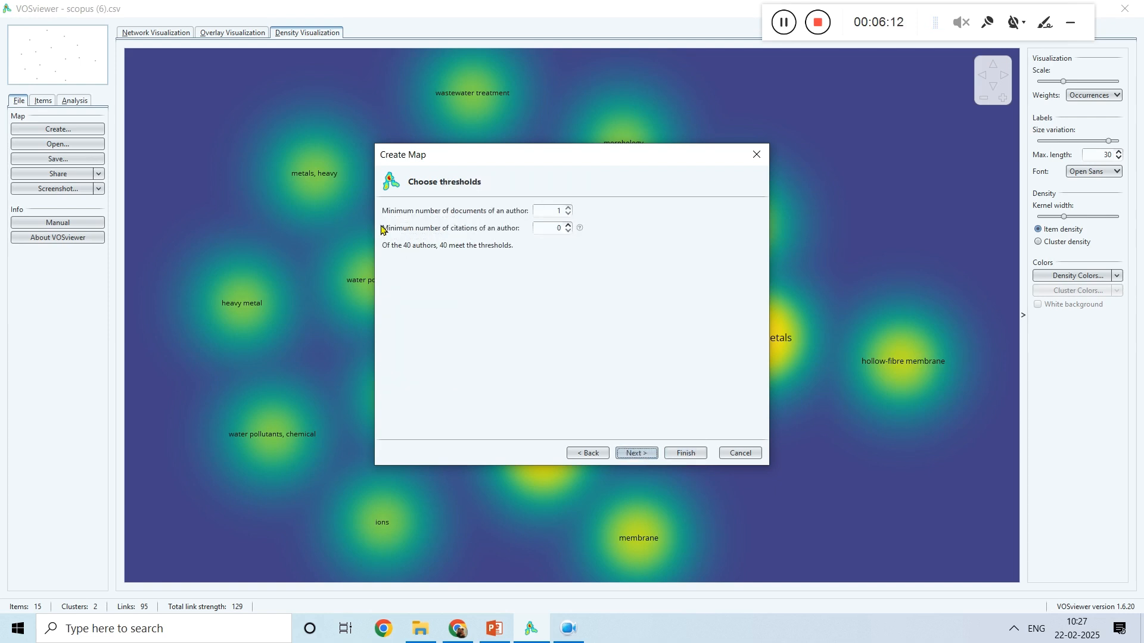
# Step: Raise the minimum number of citations of an author, keep a minimum of 1 document, and continue
pyautogui.doubleClick(559, 210)
pyautogui.write('4')
pyautogui.click(556, 227)
pyautogui.doubleClick(563, 229)
pyautogui.click(636, 453)
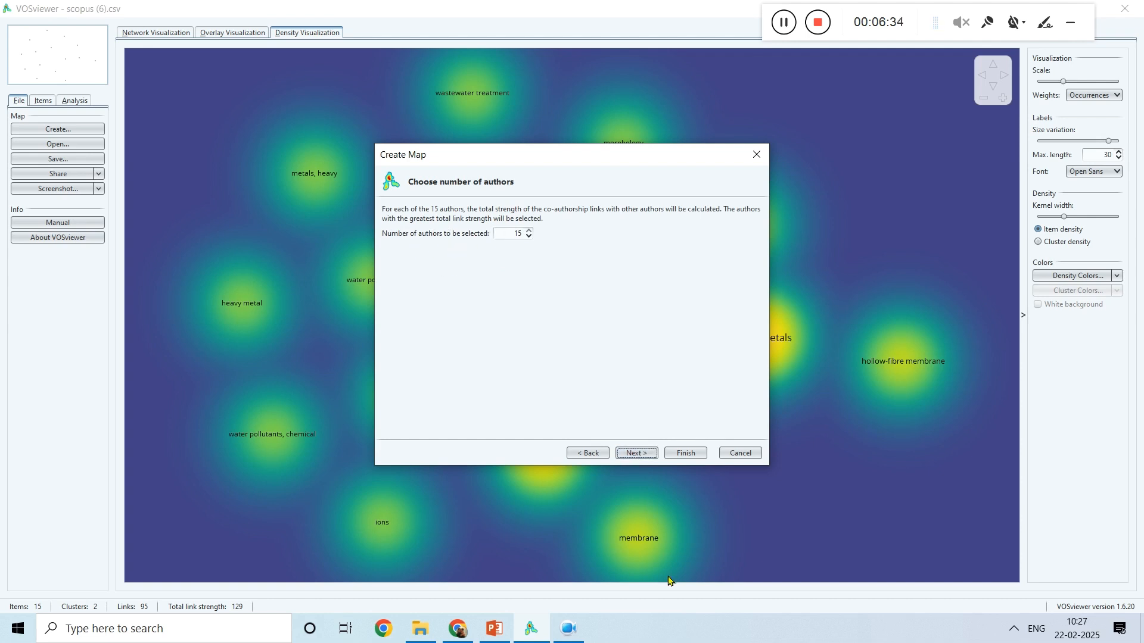
# Step: Keep all 15 authors selected and create the co-authorship map with only the largest set of connected authors
pyautogui.click(635, 454)
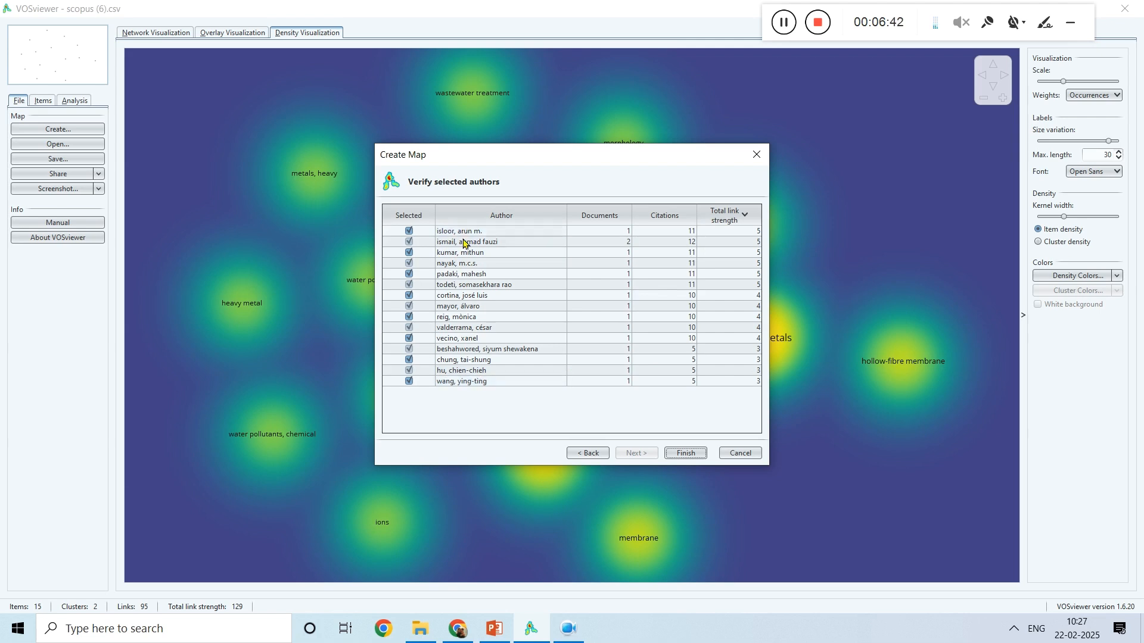
pyautogui.click(686, 454)
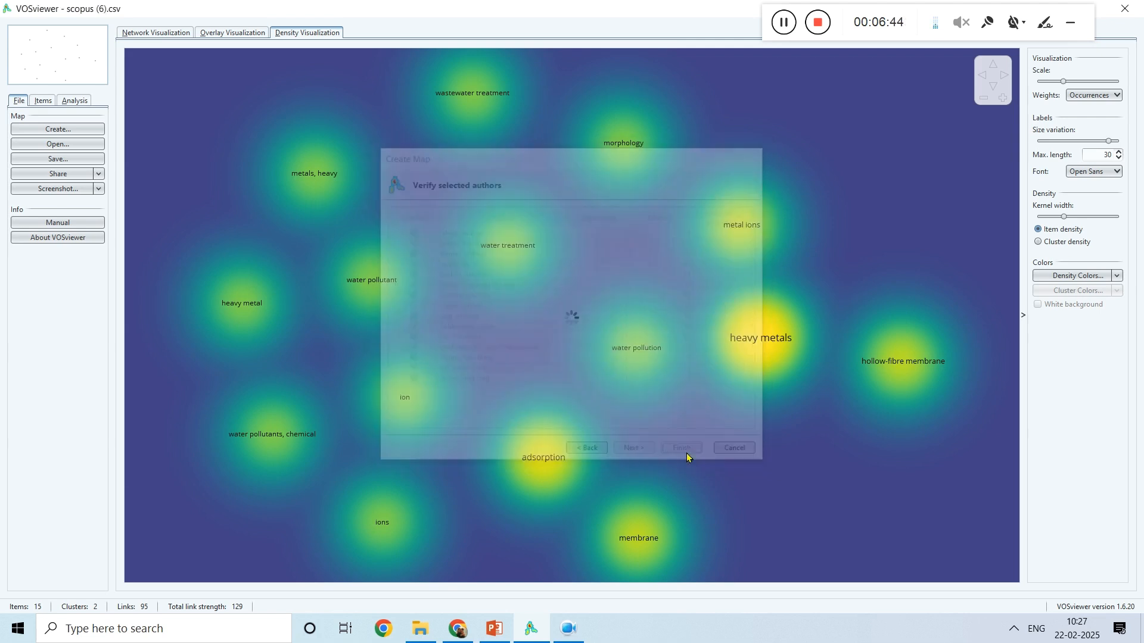
pyautogui.click(536, 337)
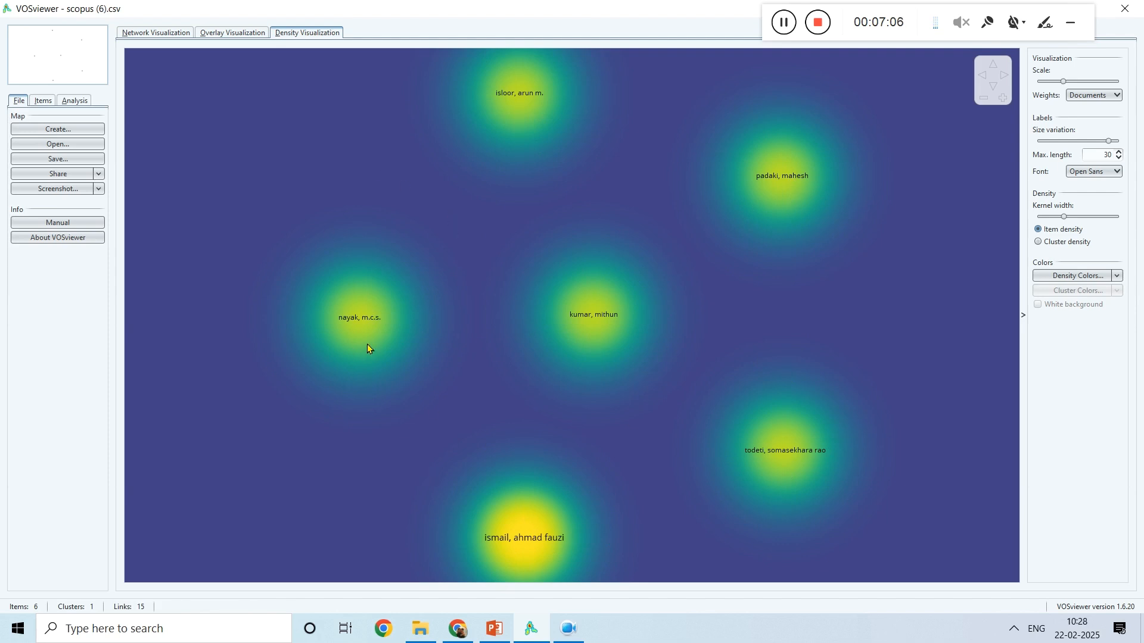
# Step: Examine the co-authorship map in the network, overlay and density visualizations
pyautogui.click(145, 34)
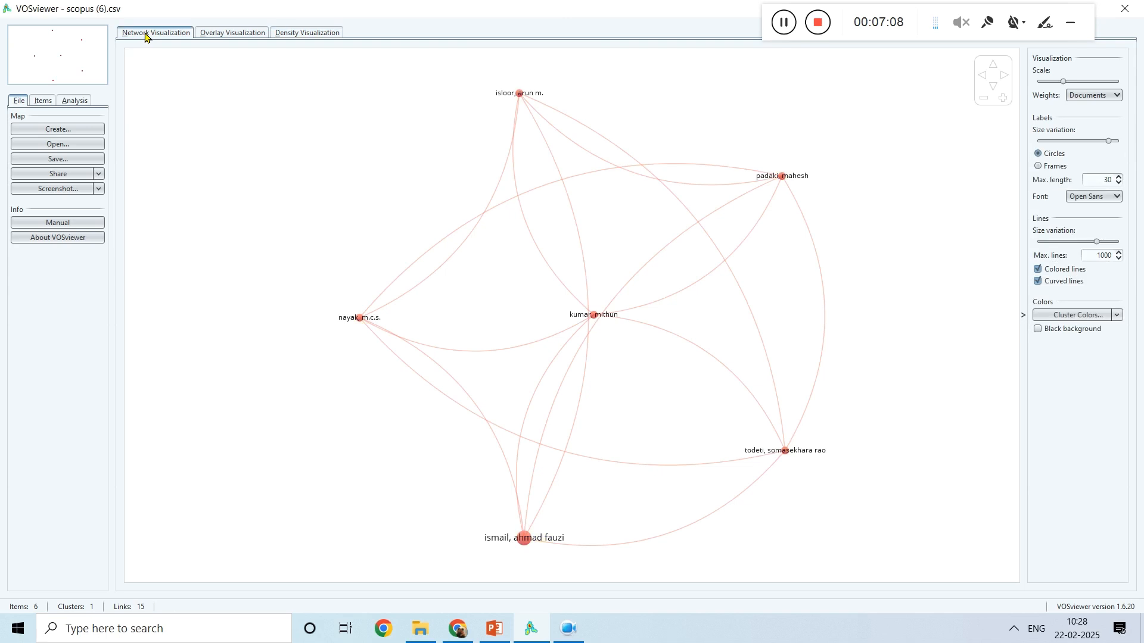
pyautogui.click(228, 34)
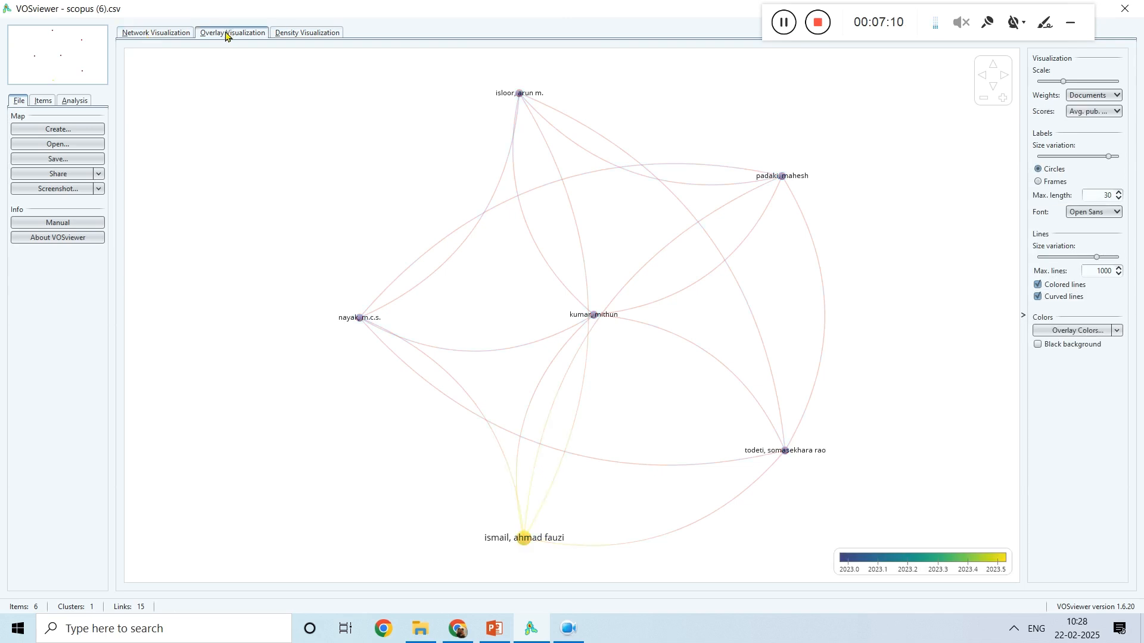
pyautogui.click(300, 35)
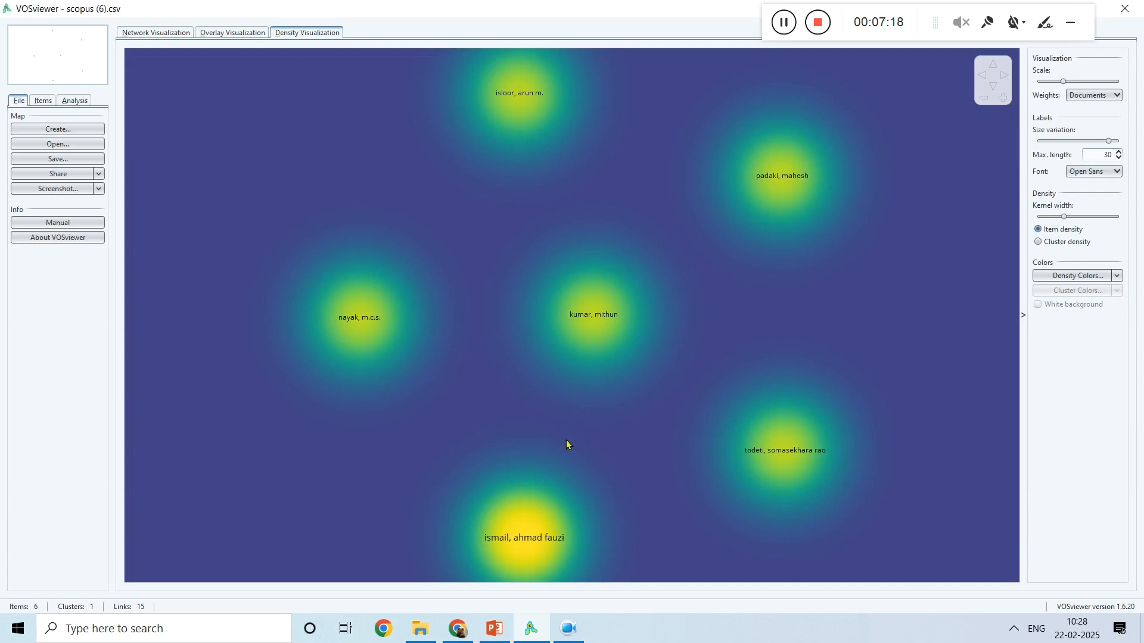
# Step: Switch to PowerPoint, start the slide show from slide 8 and advance to the Takeaway slide
pyautogui.click(495, 629)
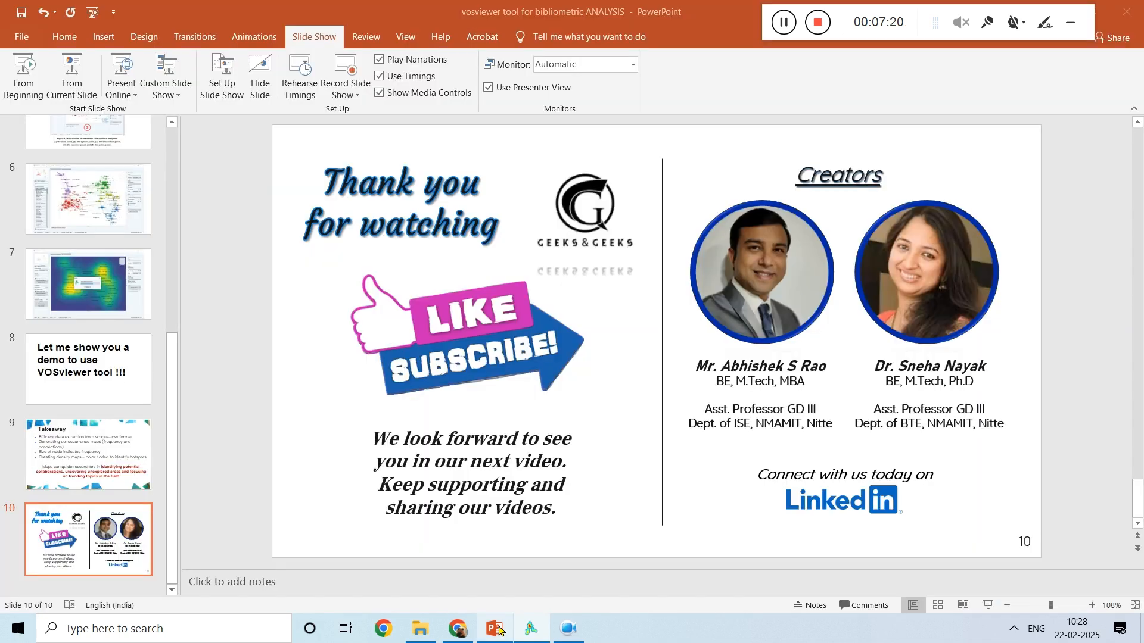
pyautogui.scroll(3, 396, 326)
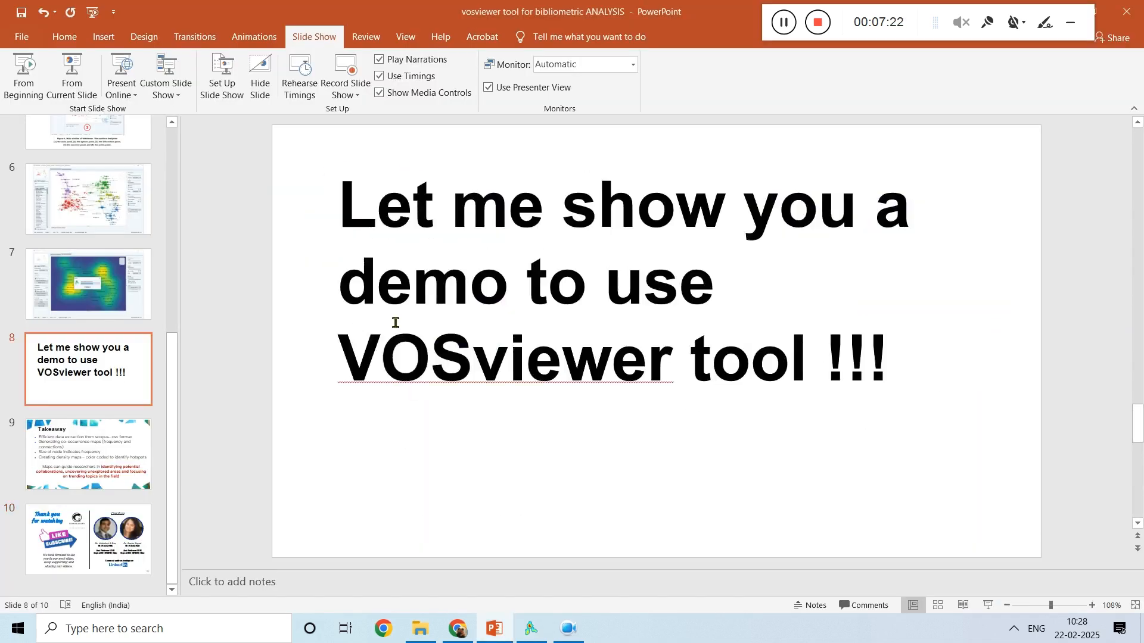
pyautogui.scroll(-1, 396, 326)
pyautogui.click(73, 94)
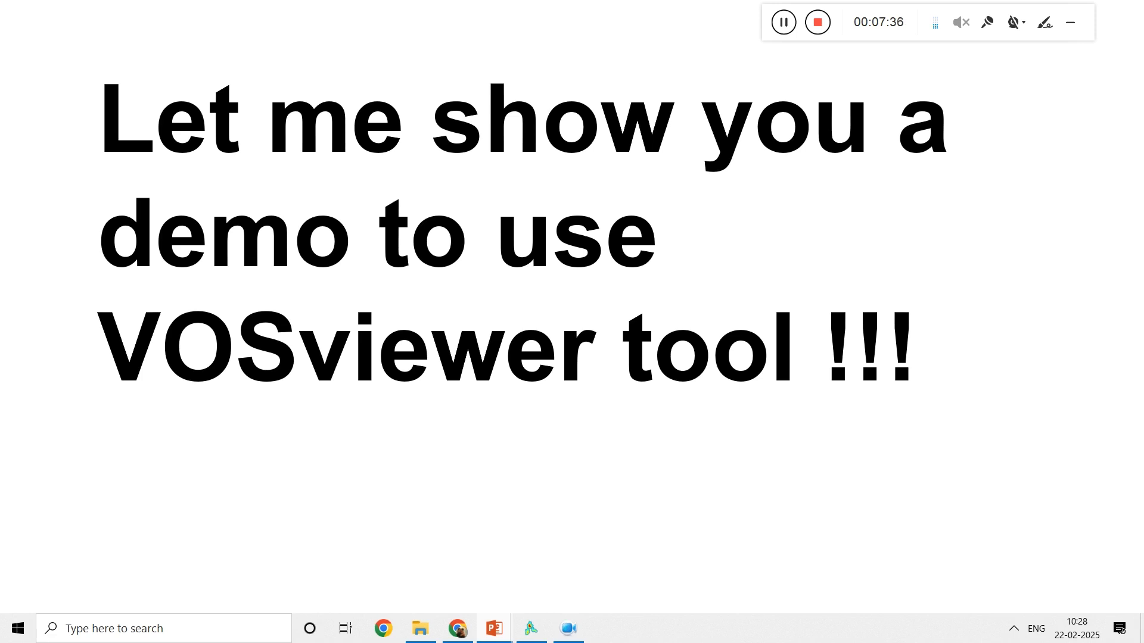
pyautogui.press('Right')
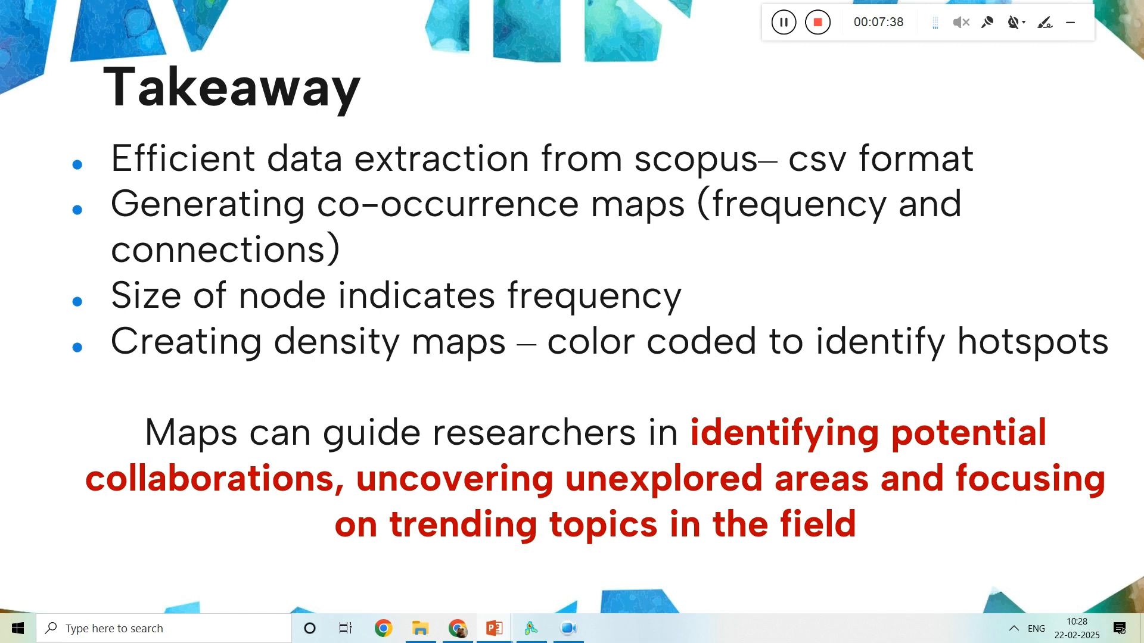
# Step: Switch to VOSviewer and save a PNG screenshot of the density map as aaa in Downloads, replacing the existing file
pyautogui.click(531, 628)
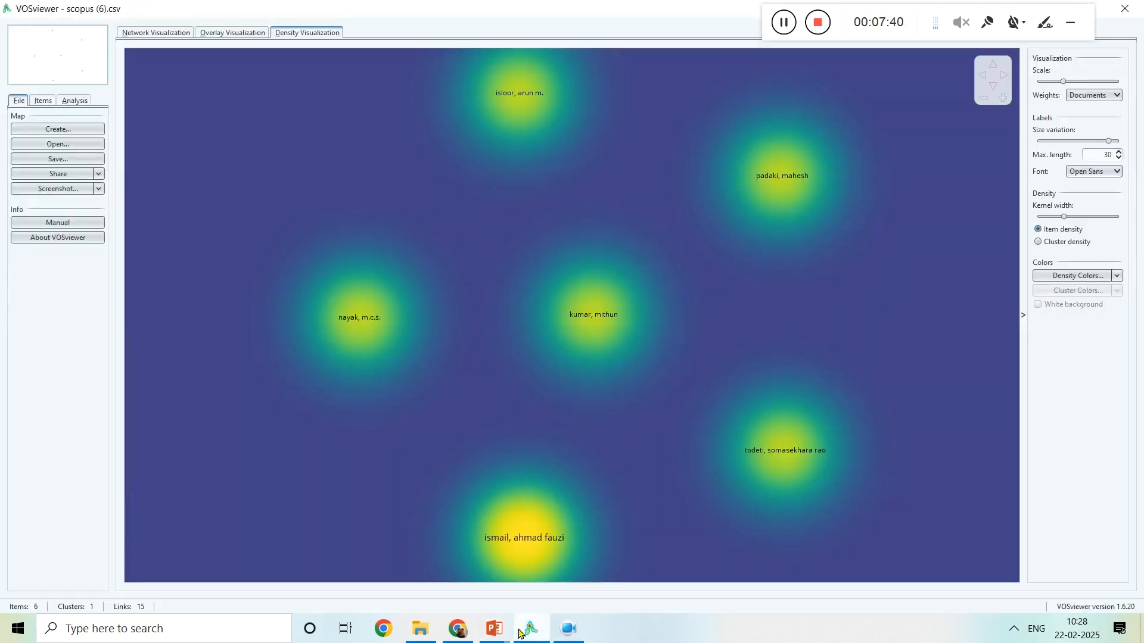
pyautogui.click(54, 190)
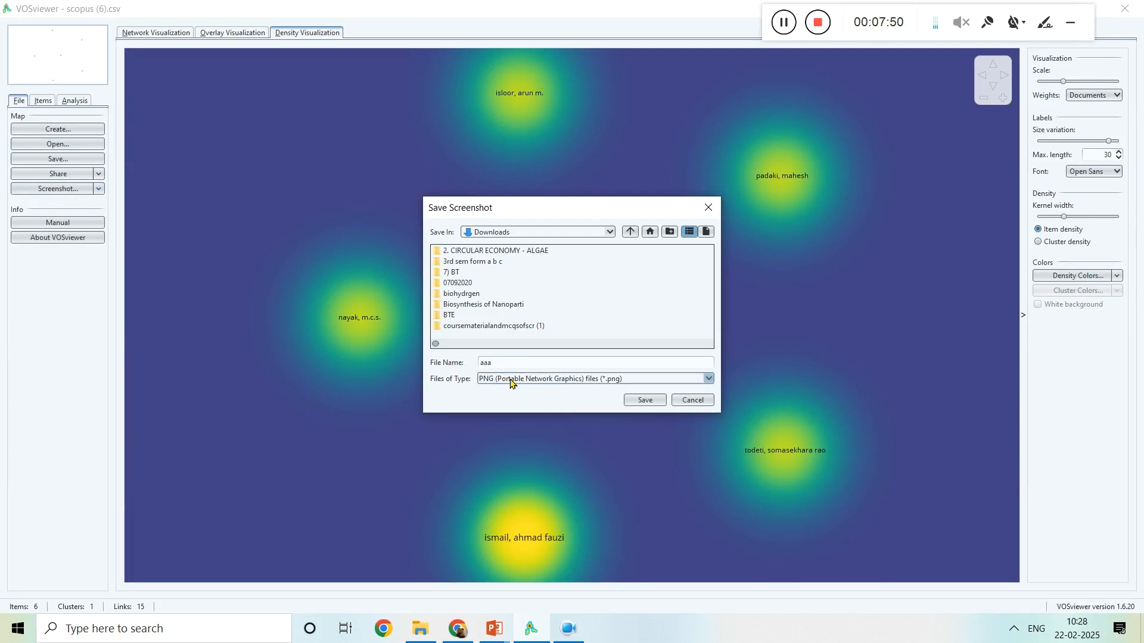
pyautogui.click(643, 400)
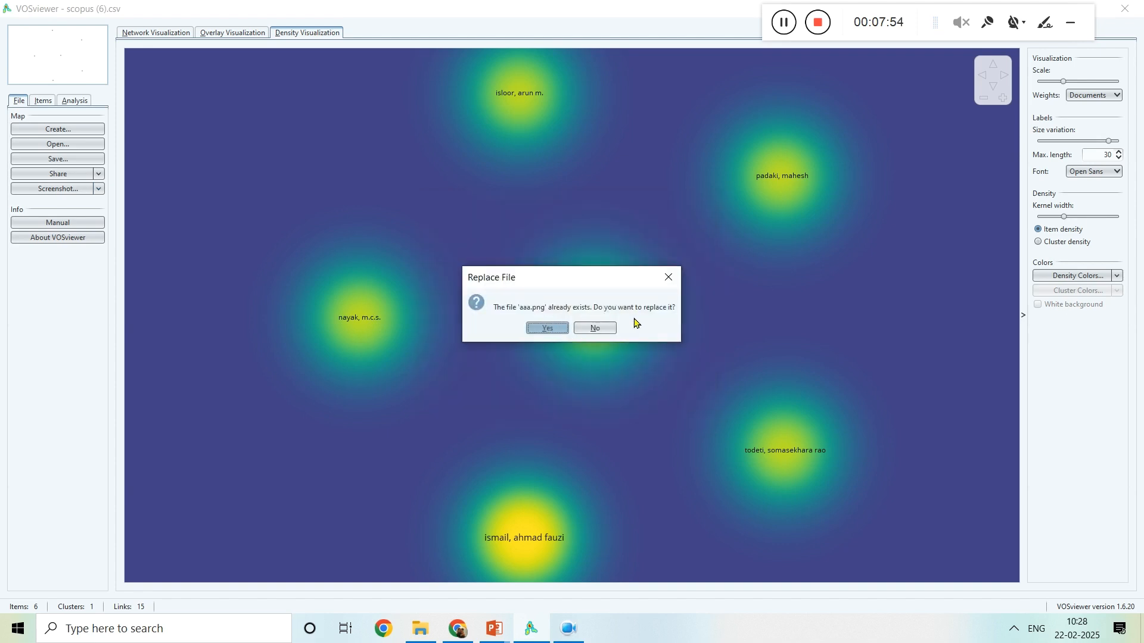
pyautogui.click(547, 328)
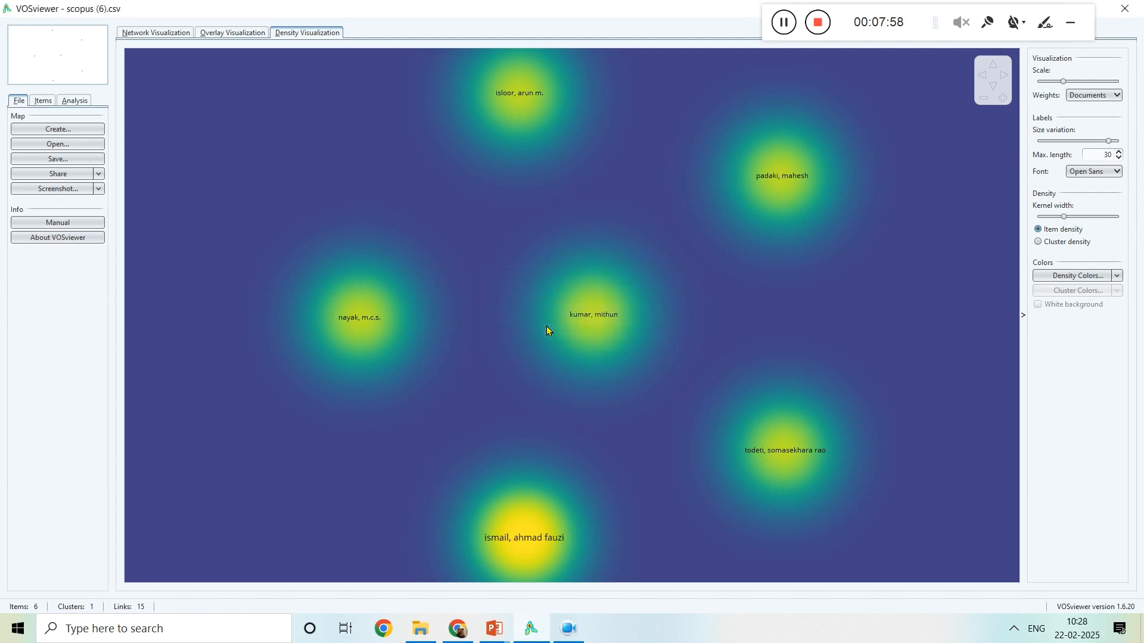
# Step: Check the Downloads folder in File Explorer for the saved screenshot and return to the Takeaway slide in PowerPoint
pyautogui.moveTo(918, 5); pyautogui.dragTo(757, 1)
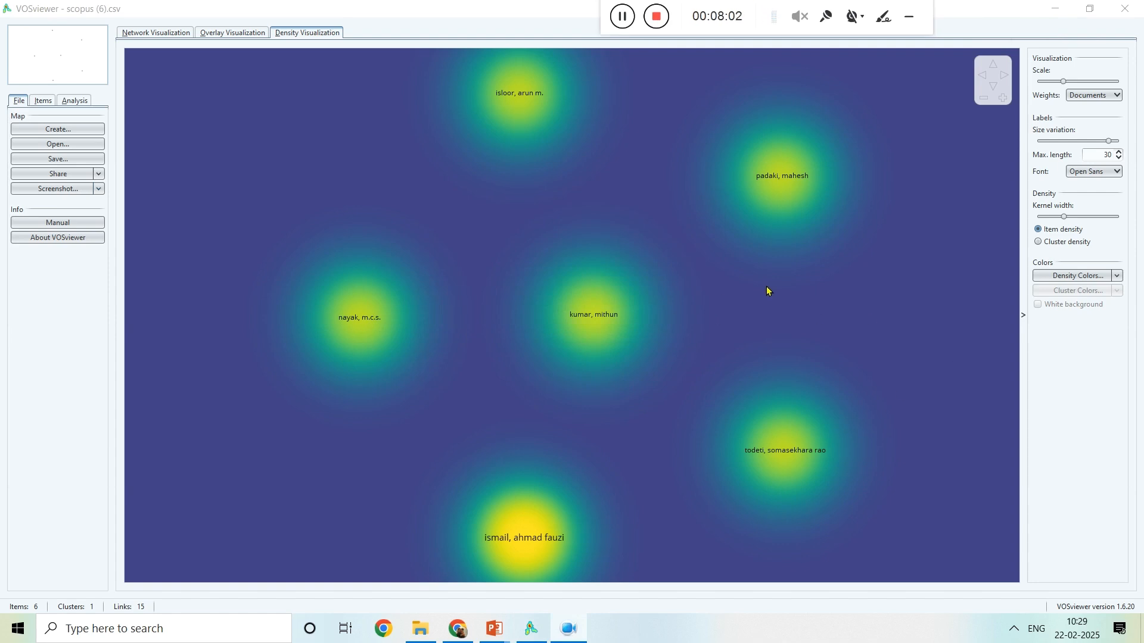
pyautogui.click(416, 636)
pyautogui.click(405, 74)
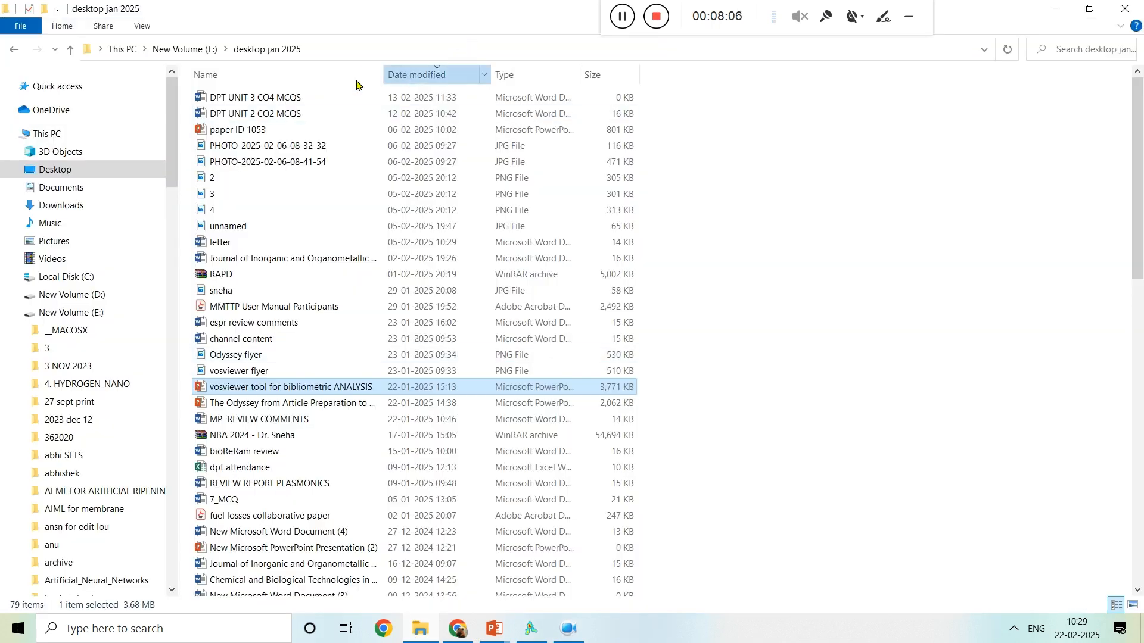
pyautogui.click(81, 205)
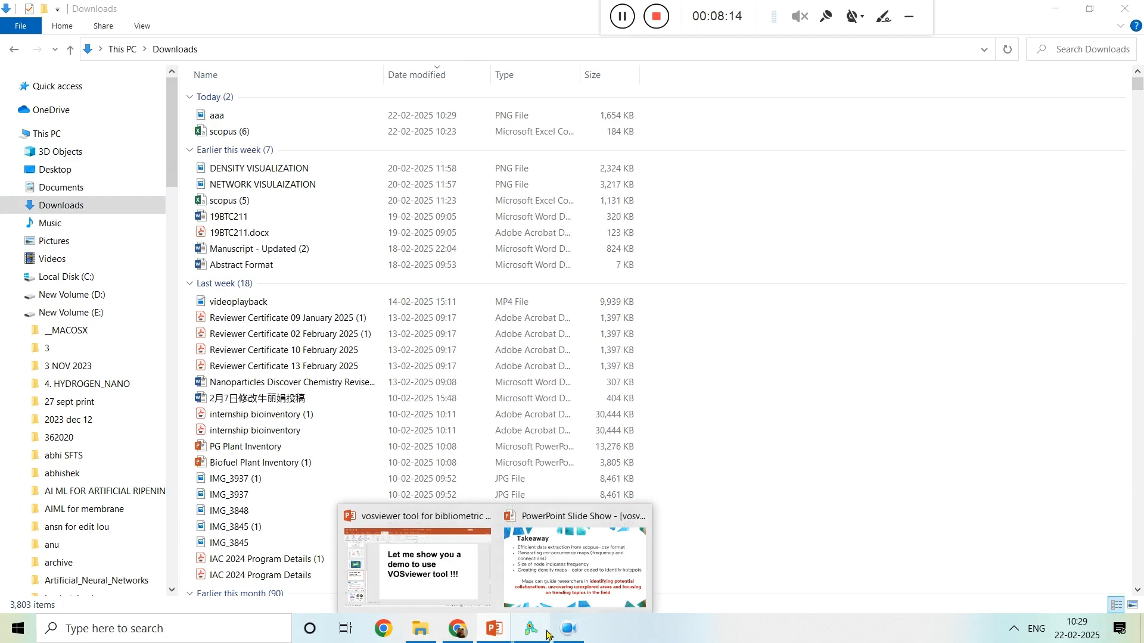
pyautogui.click(552, 571)
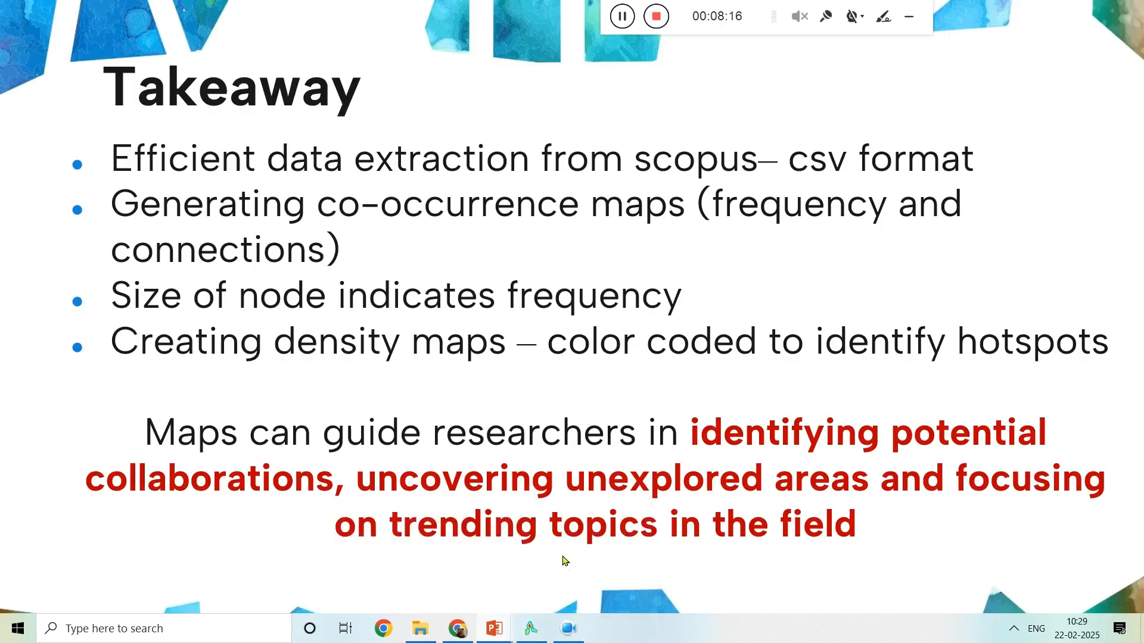